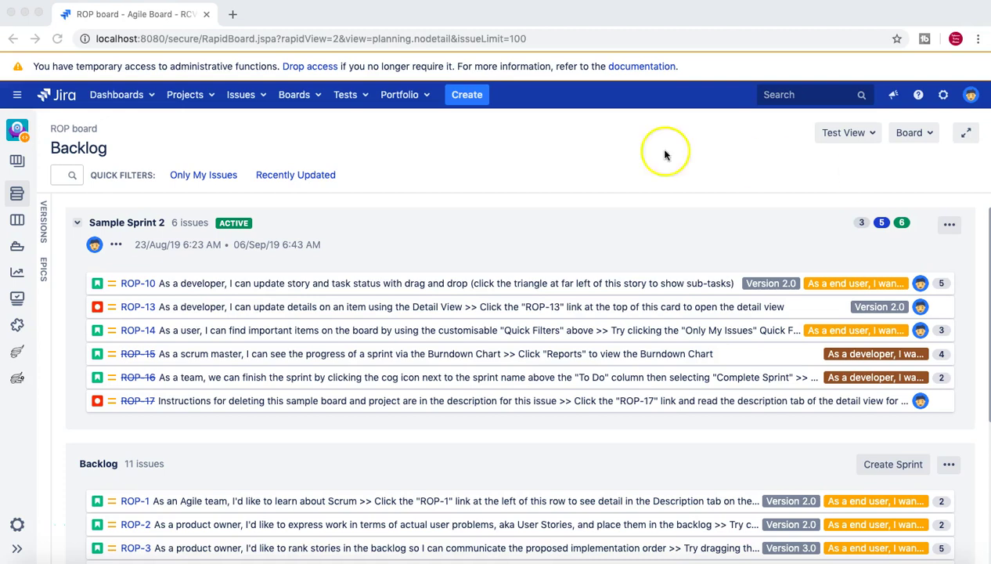
Step: Focus the browser on the ROP board backlog and open the Projects list
{"action": "left_click", "coordinate": [573, 161]}
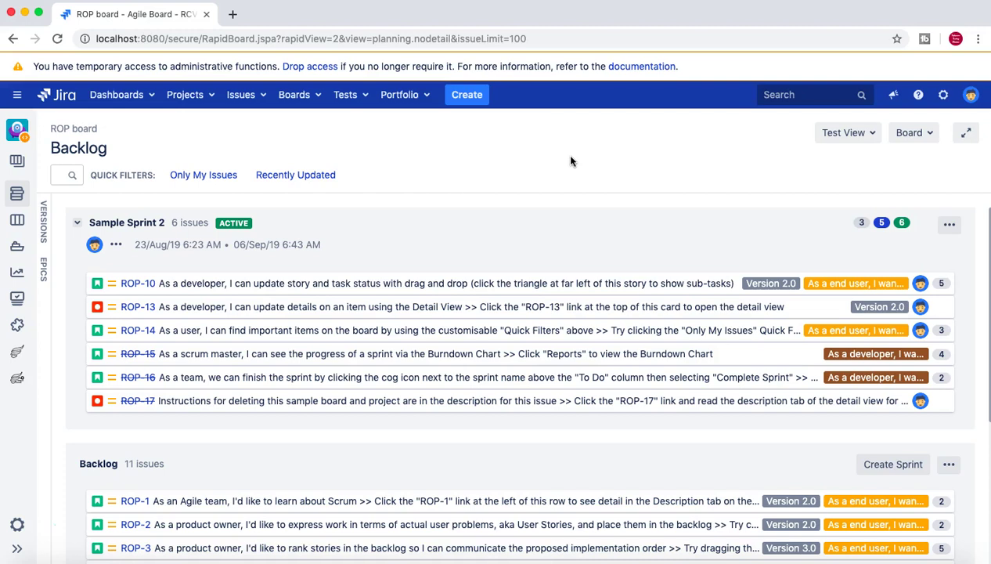
{"action": "left_click", "coordinate": [566, 155]}
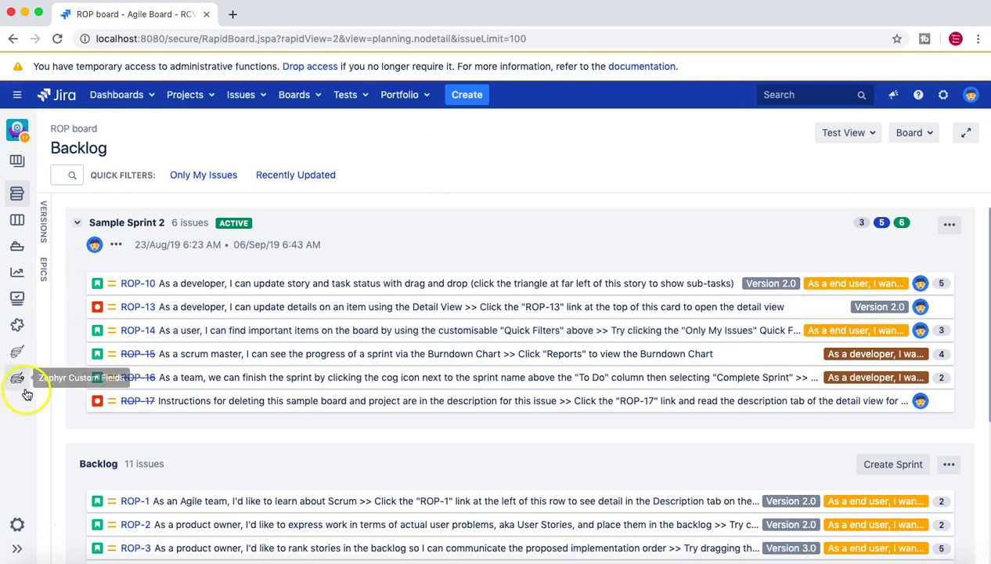
{"action": "left_click", "coordinate": [211, 97]}
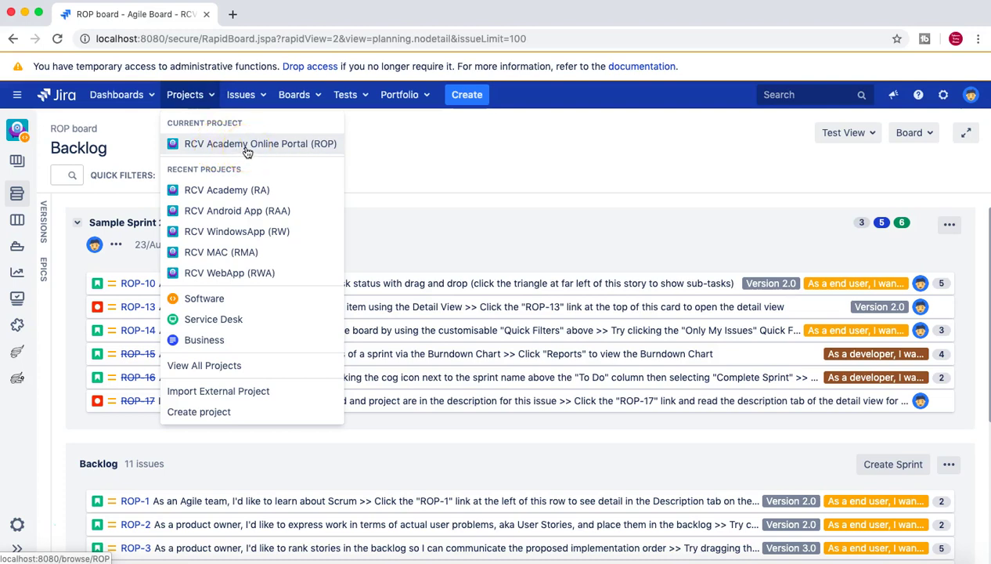
Step: Open the RCV Academy Online Portal (ROP) project settings and scroll to Permissions
{"action": "left_click", "coordinate": [247, 152]}
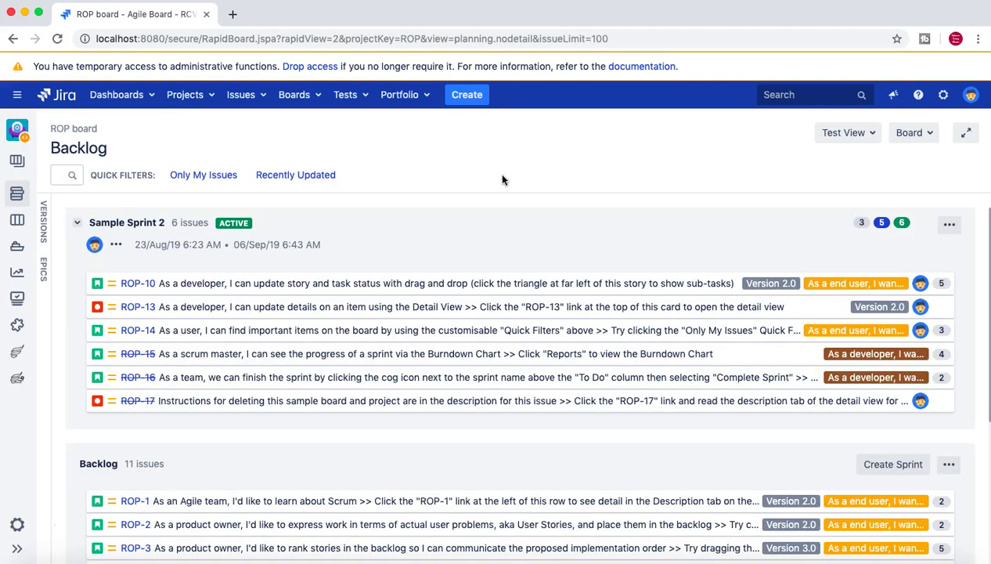
{"action": "left_click", "coordinate": [16, 525]}
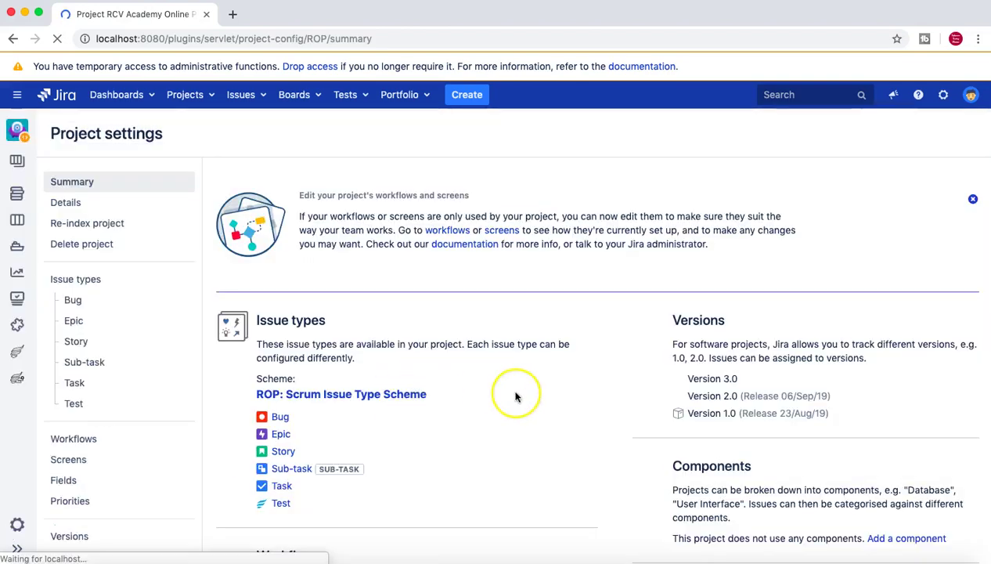
{"action": "scroll", "coordinate": [515, 397], "scroll_direction": "down", "scroll_amount": 10}
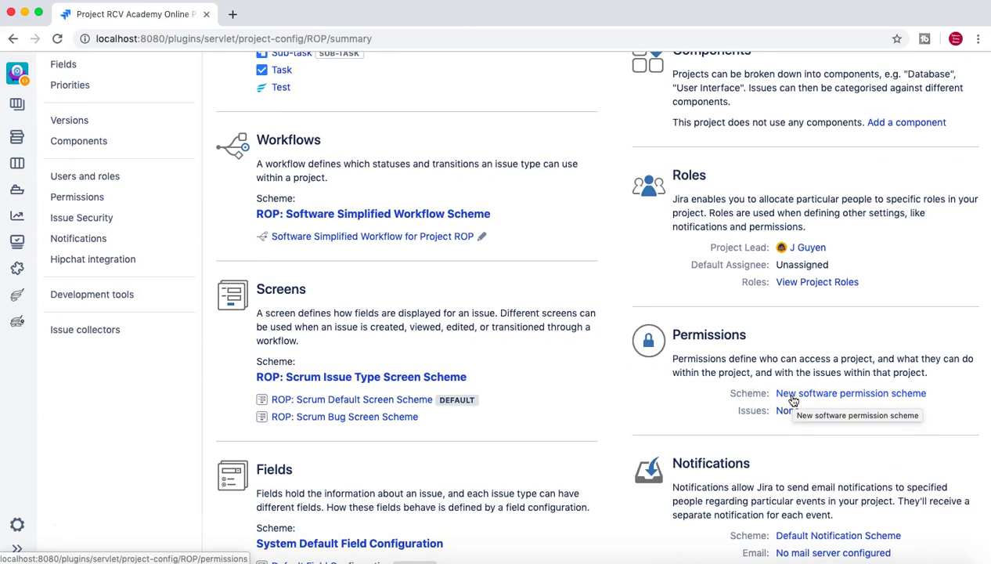
Step: Open the New software permission scheme details for the ROP project
{"action": "left_click", "coordinate": [831, 396]}
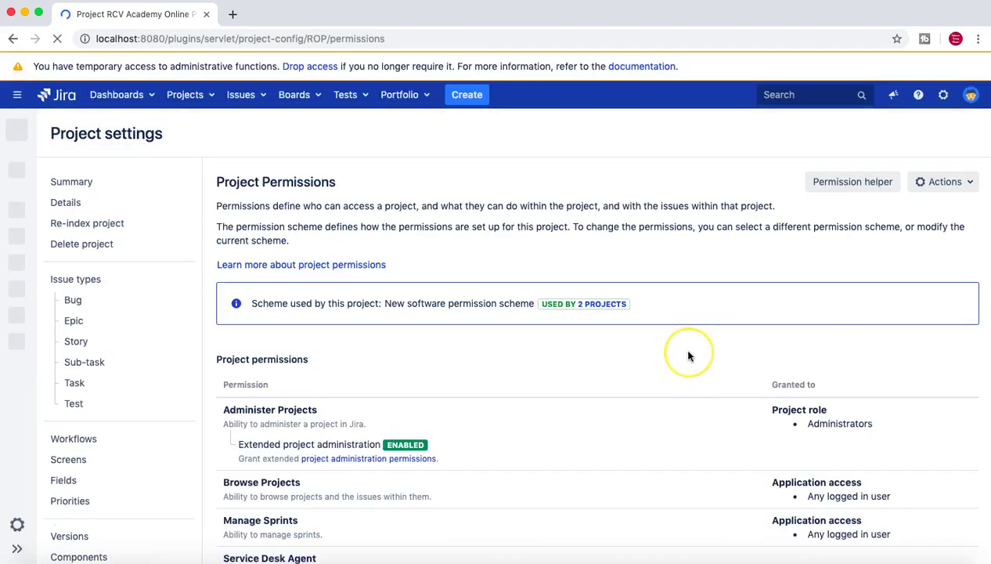
{"action": "scroll", "coordinate": [689, 356], "scroll_direction": "down", "scroll_amount": 3}
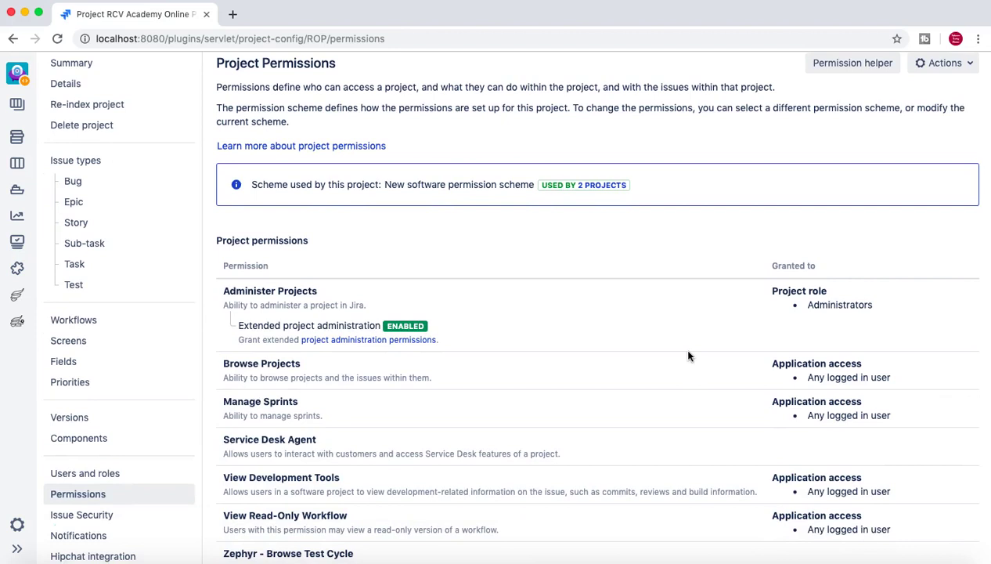
{"action": "scroll", "coordinate": [482, 271], "scroll_direction": "up", "scroll_amount": 1}
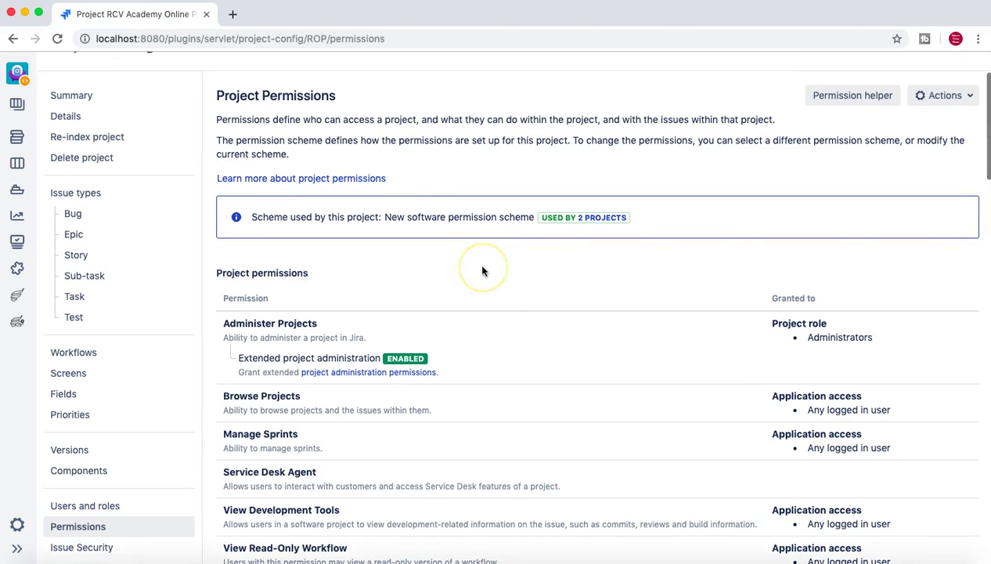
Step: Check the two projects sharing the scheme, then scroll to the Create Issues permission
{"action": "left_click", "coordinate": [589, 222]}
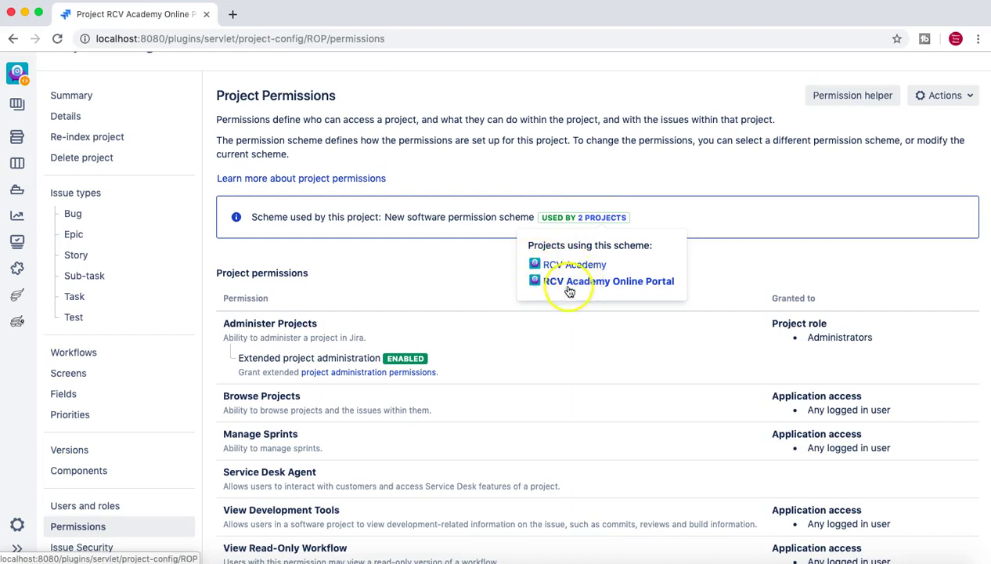
{"action": "left_click", "coordinate": [746, 270]}
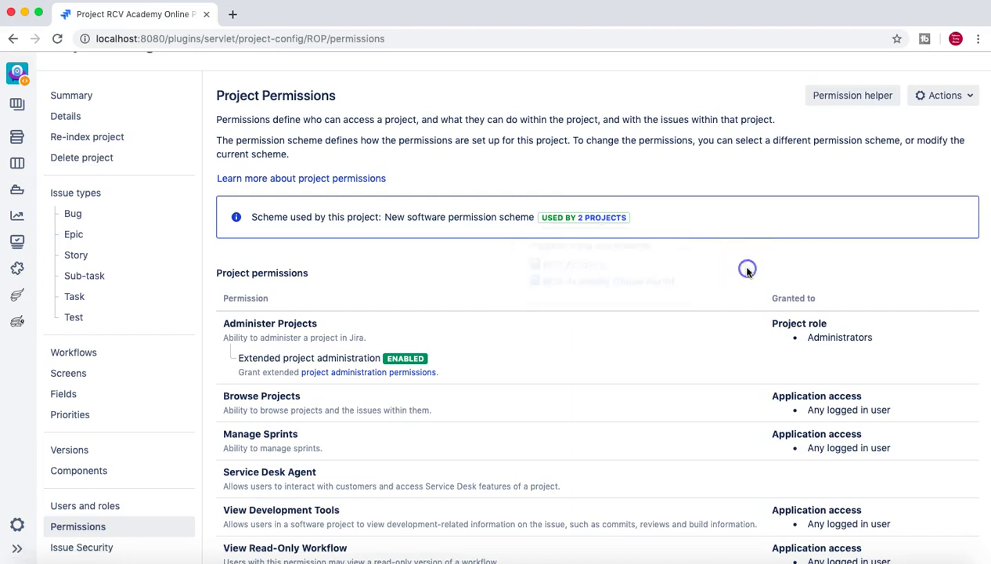
{"action": "left_click", "coordinate": [596, 218]}
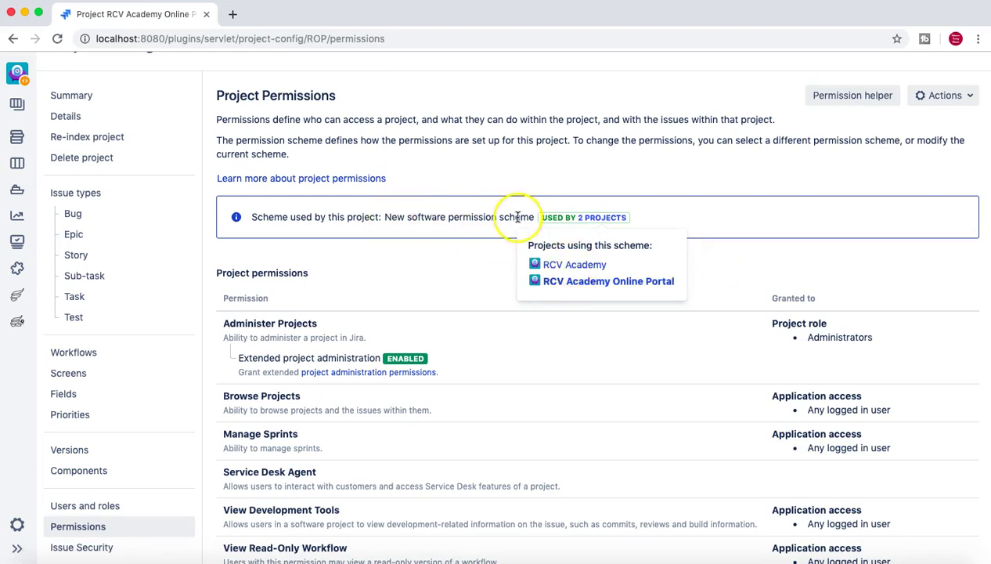
{"action": "left_click", "coordinate": [734, 259]}
{"action": "scroll", "coordinate": [734, 259], "scroll_direction": "down", "scroll_amount": 5}
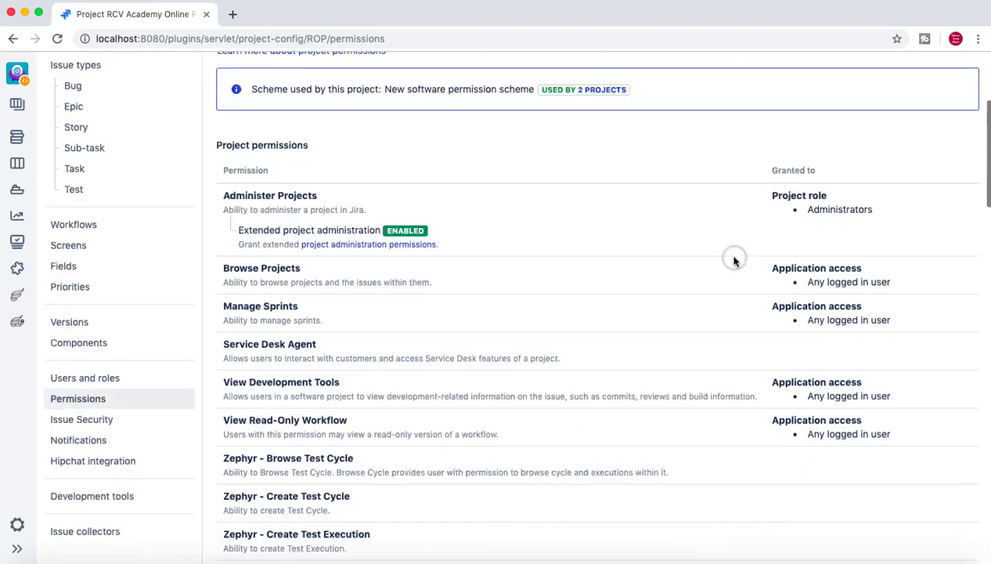
{"action": "scroll", "coordinate": [734, 260], "scroll_direction": "down", "scroll_amount": 8}
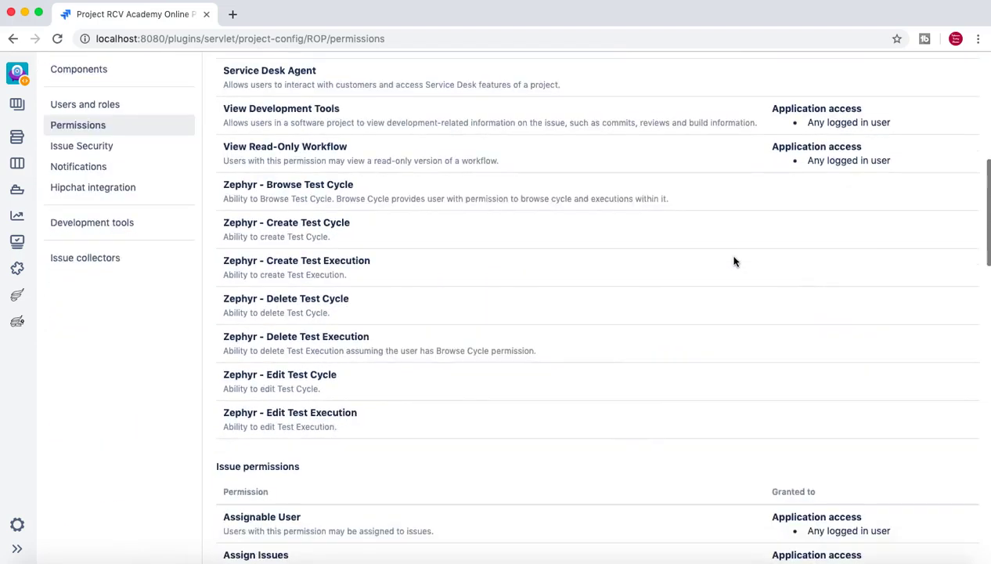
{"action": "scroll", "coordinate": [734, 261], "scroll_direction": "down", "scroll_amount": 1}
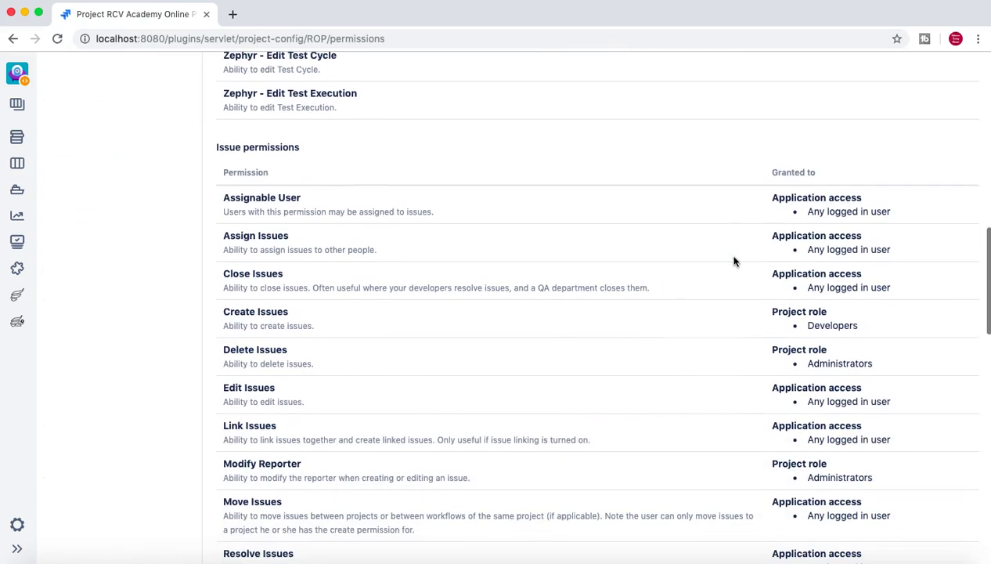
{"action": "left_click_drag", "start_coordinate": [225, 316], "coordinate": [317, 326]}
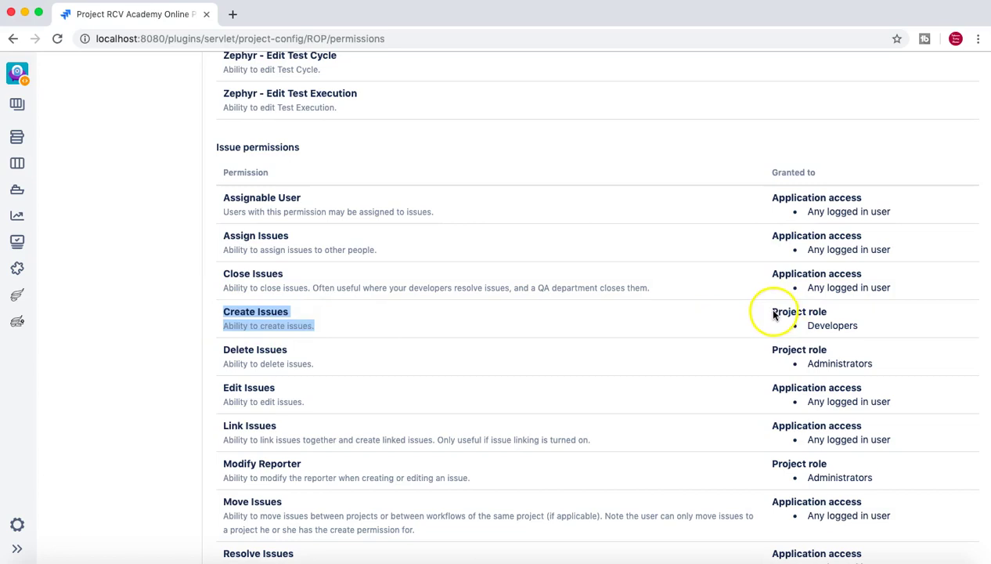
{"action": "left_click_drag", "start_coordinate": [774, 313], "coordinate": [859, 332]}
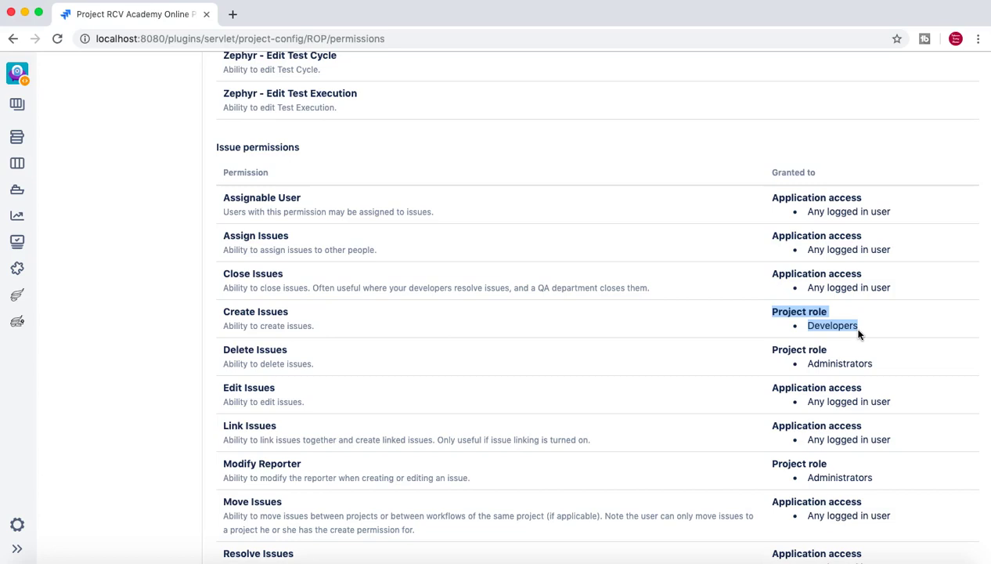
{"action": "left_click", "coordinate": [864, 329]}
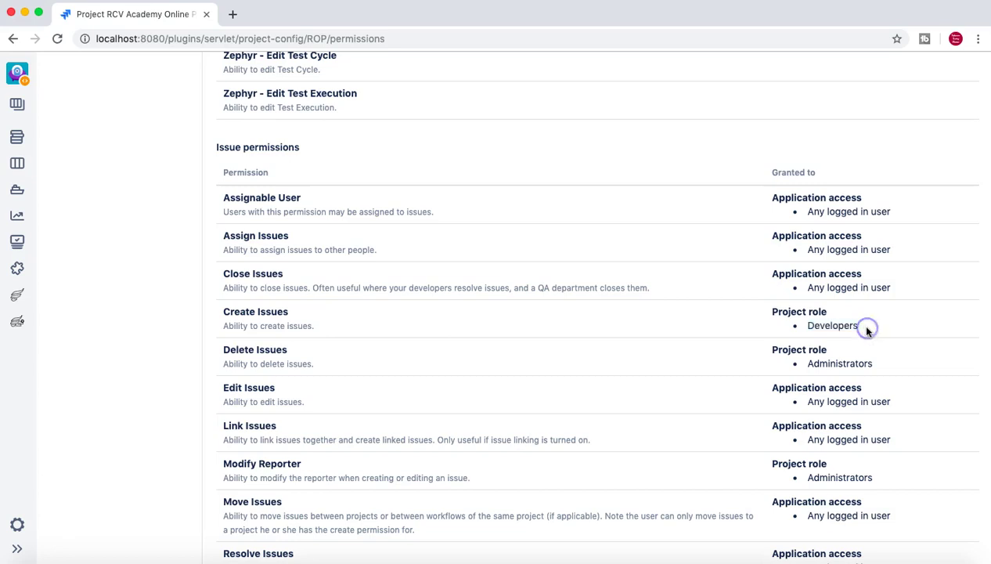
{"action": "left_click_drag", "start_coordinate": [774, 313], "coordinate": [859, 329]}
{"action": "left_click", "coordinate": [858, 330]}
{"action": "scroll", "coordinate": [859, 332], "scroll_direction": "up", "scroll_amount": 5}
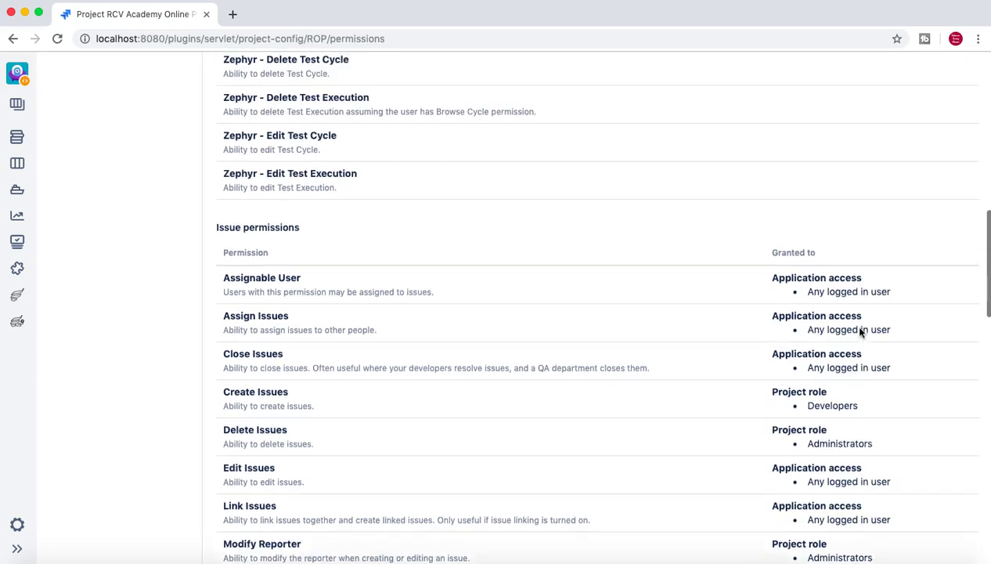
{"action": "scroll", "coordinate": [859, 332], "scroll_direction": "up", "scroll_amount": 10}
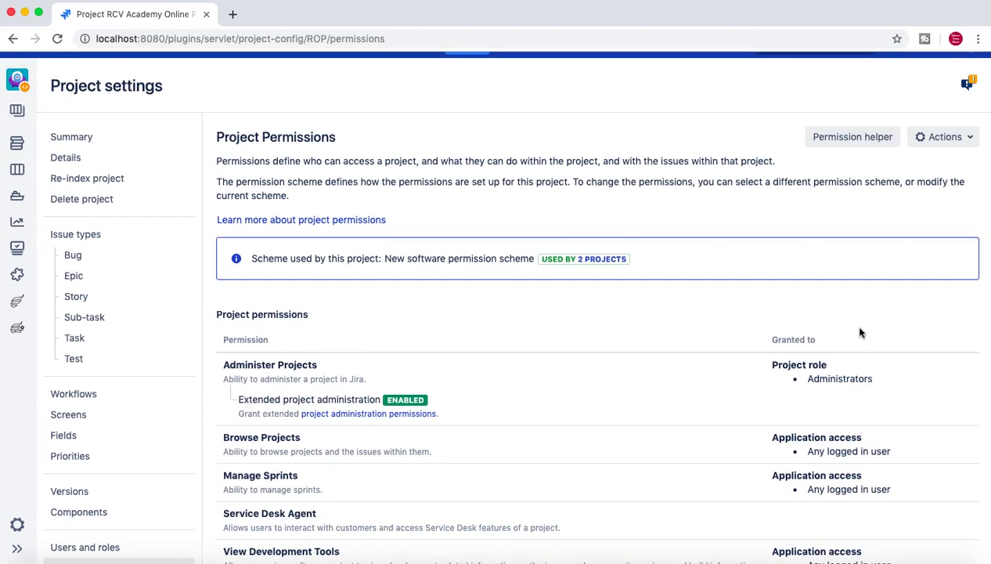
{"action": "scroll", "coordinate": [859, 332], "scroll_direction": "down", "scroll_amount": 2}
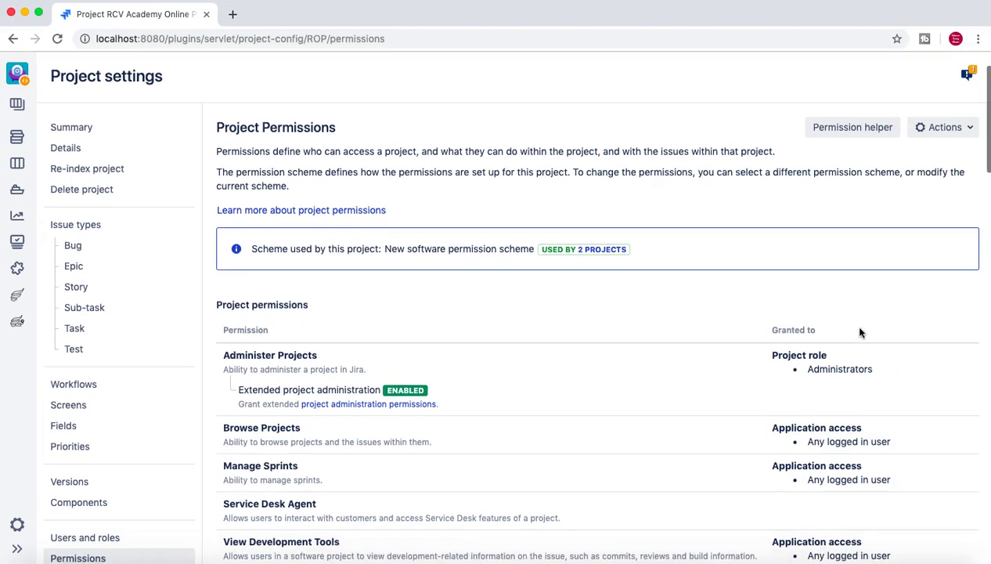
{"action": "scroll", "coordinate": [858, 332], "scroll_direction": "down", "scroll_amount": 3}
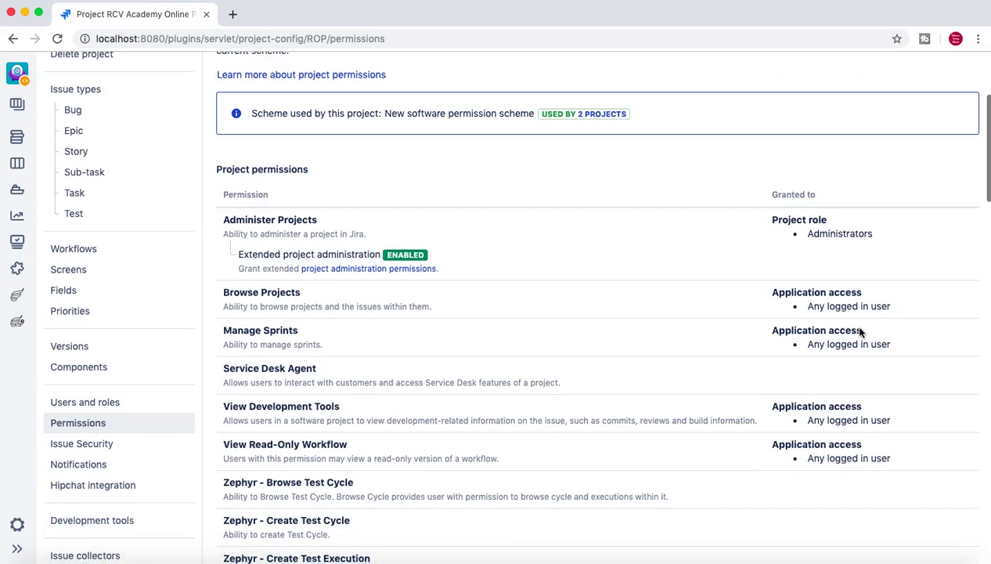
Step: Open Users and roles and review the two users holding the Developers role
{"action": "left_click", "coordinate": [116, 402]}
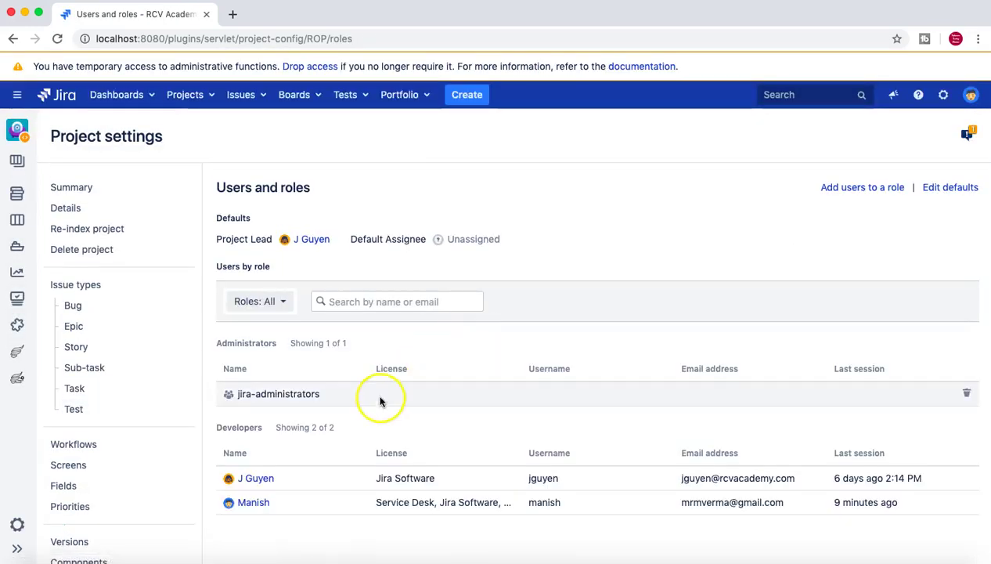
{"action": "left_click_drag", "start_coordinate": [222, 427], "coordinate": [260, 431]}
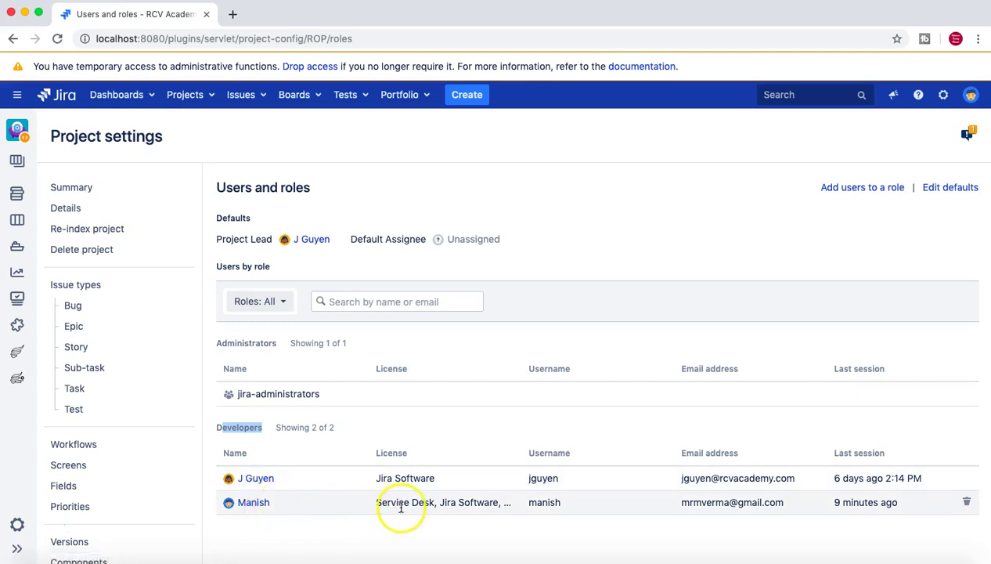
{"action": "left_click", "coordinate": [458, 428]}
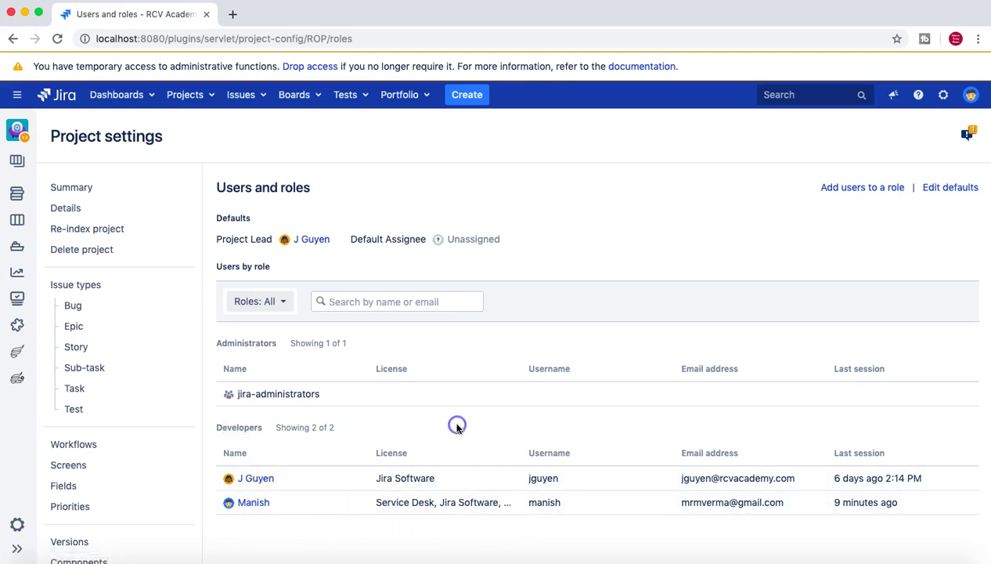
{"action": "left_click", "coordinate": [259, 428]}
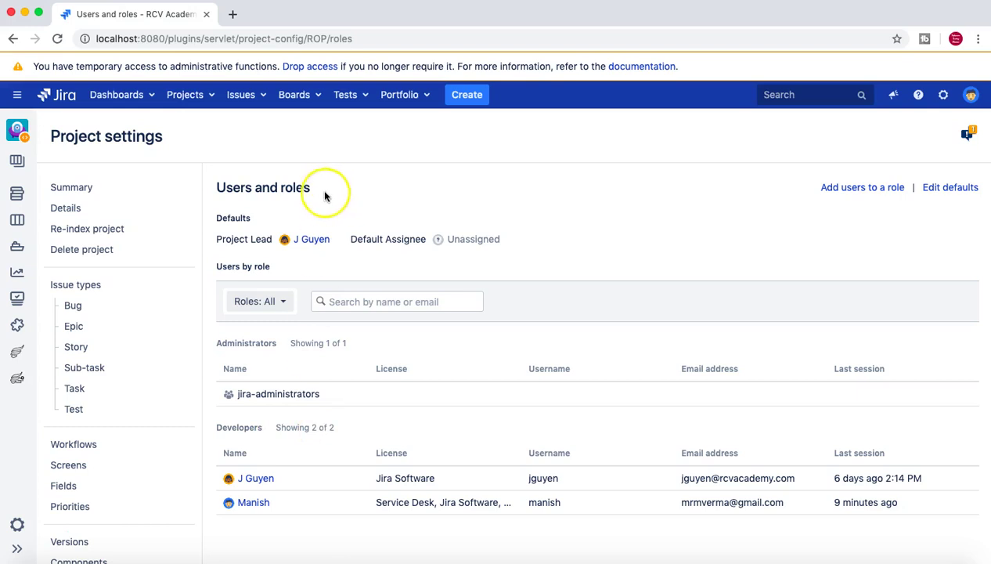
{"action": "scroll", "coordinate": [92, 444], "scroll_direction": "down", "scroll_amount": 5}
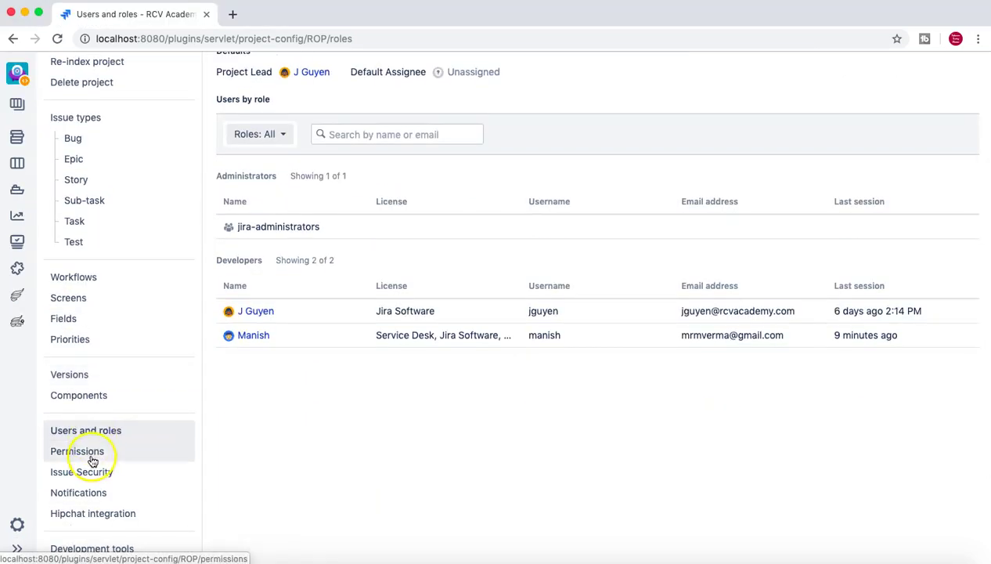
Step: Open the Permission helper from Project Permissions and choose the first user to check
{"action": "left_click", "coordinate": [91, 456]}
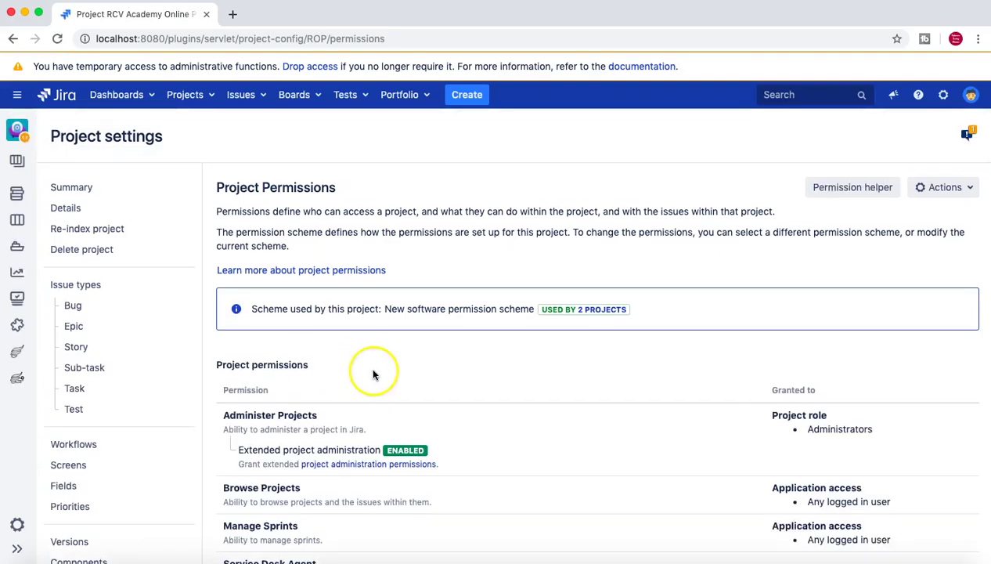
{"action": "scroll", "coordinate": [554, 385], "scroll_direction": "down", "scroll_amount": 2}
{"action": "scroll", "coordinate": [608, 334], "scroll_direction": "up", "scroll_amount": 1}
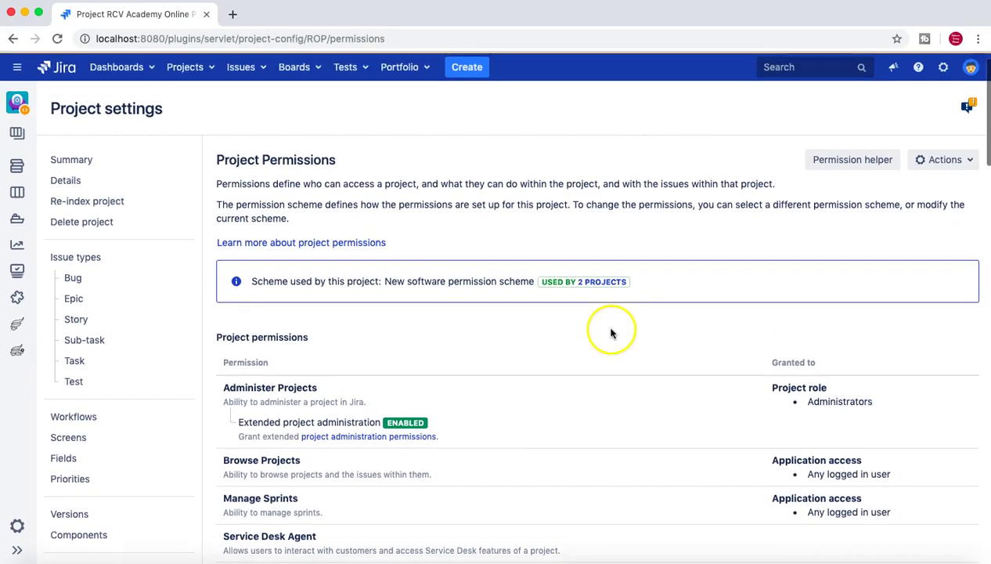
{"action": "left_click", "coordinate": [844, 166]}
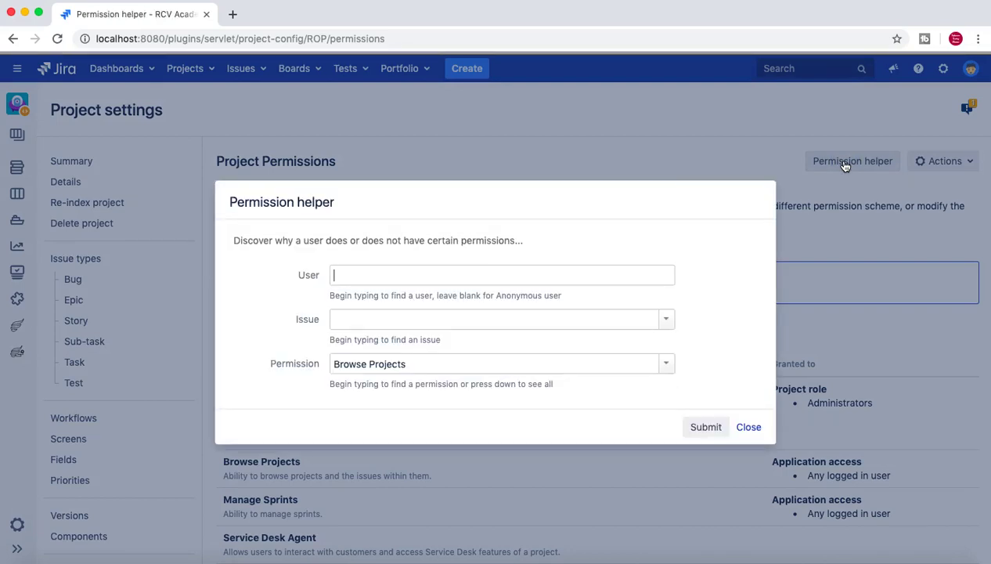
{"action": "left_click", "coordinate": [403, 276]}
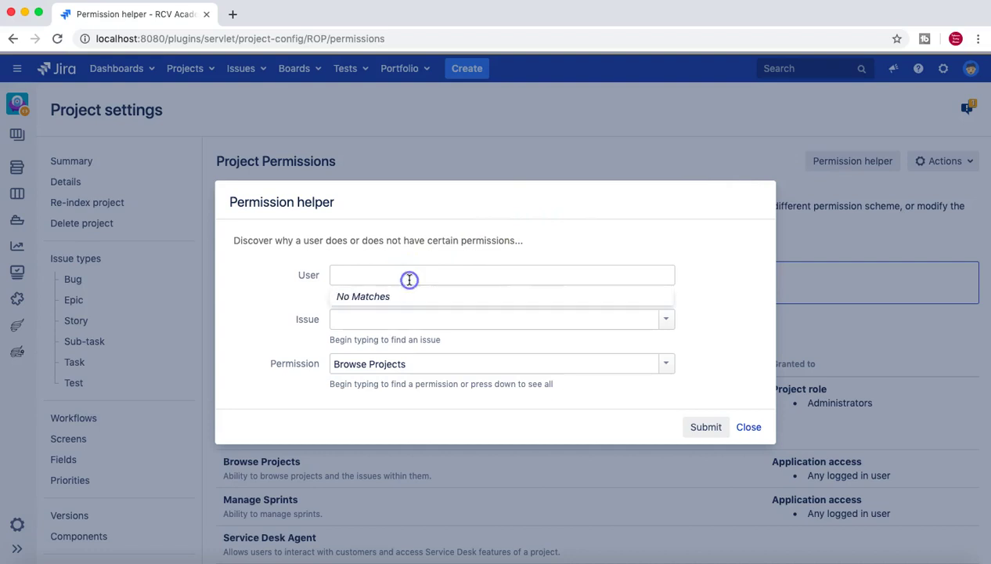
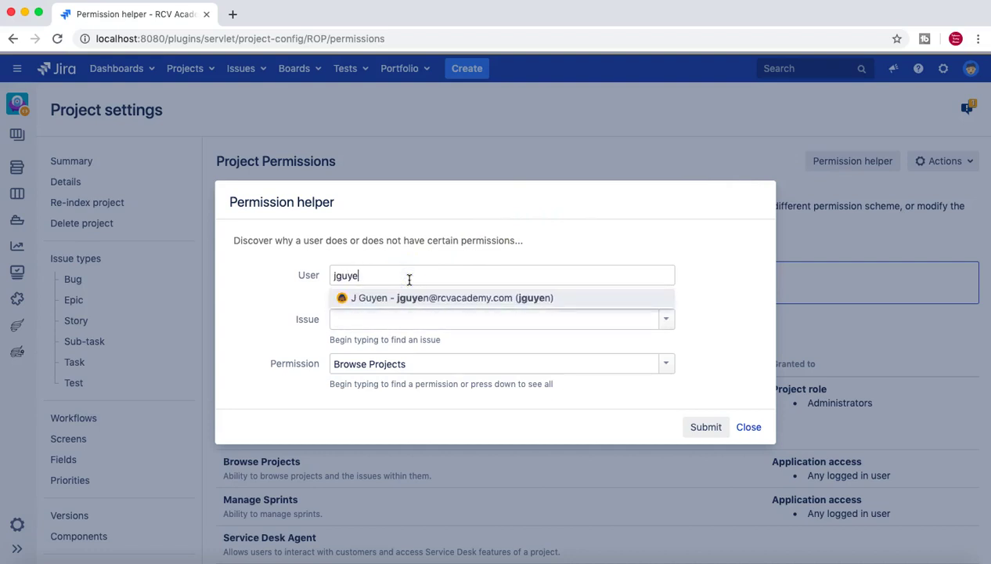
{"action": "left_click", "coordinate": [416, 296]}
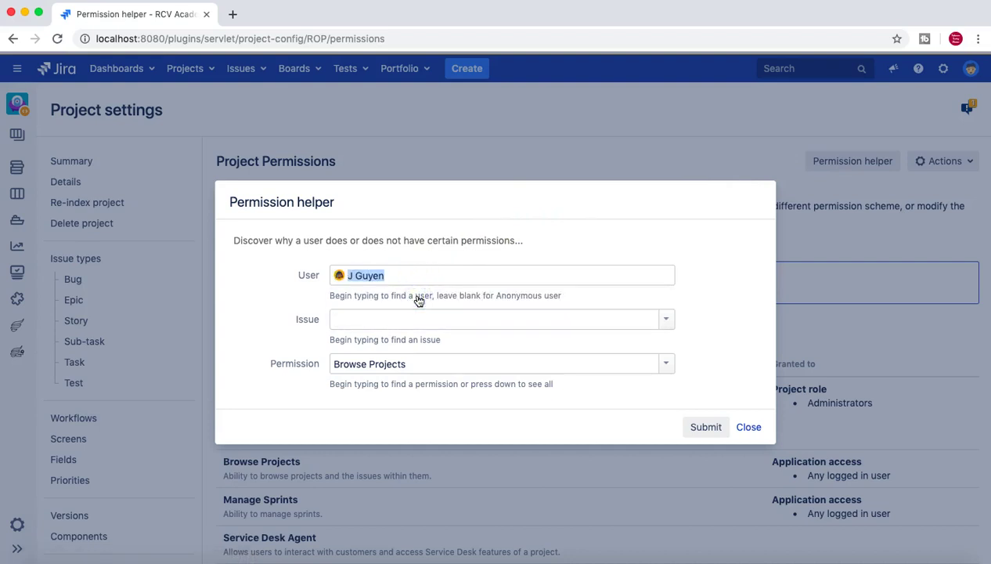
Step: Select issue ROP-23 and the Create Issues permission in the helper
{"action": "left_click", "coordinate": [602, 320]}
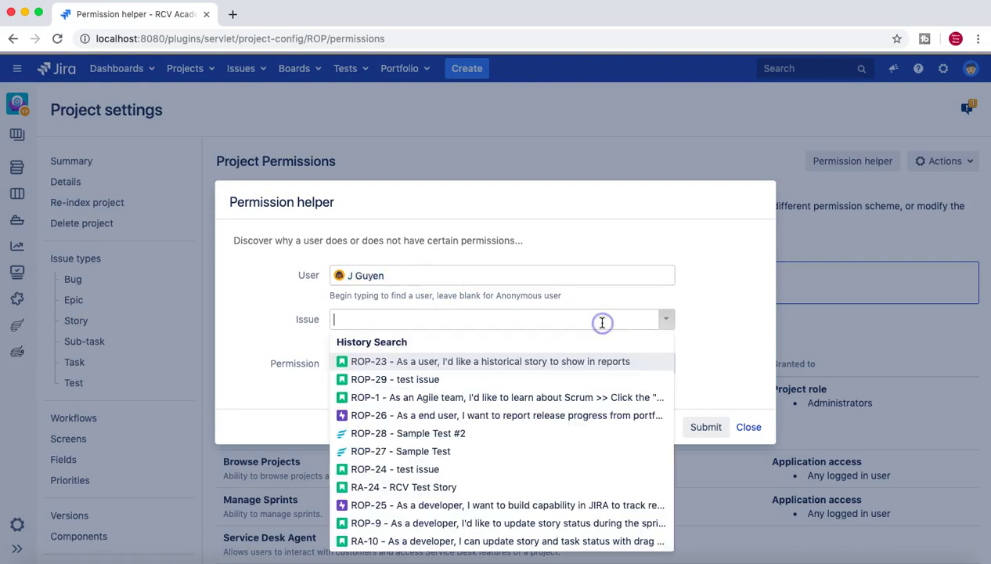
{"action": "left_click", "coordinate": [540, 352]}
{"action": "left_click", "coordinate": [391, 365]}
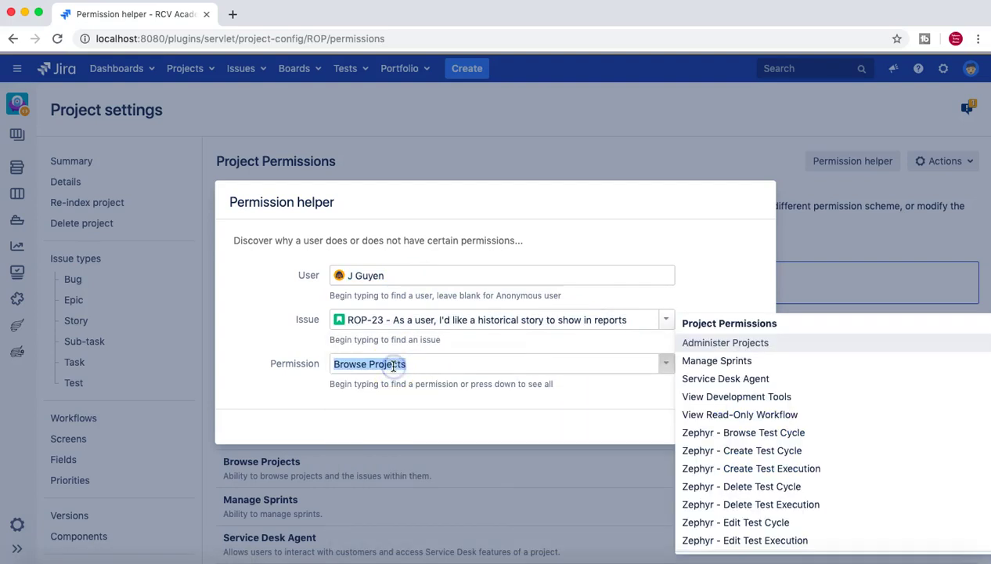
{"action": "type", "text": "cre"}
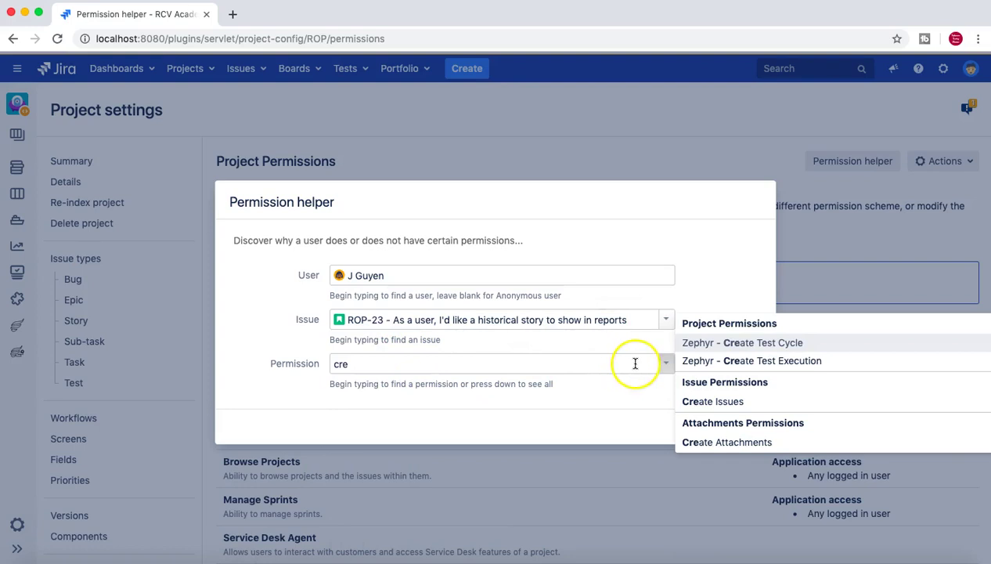
{"action": "left_click", "coordinate": [704, 401]}
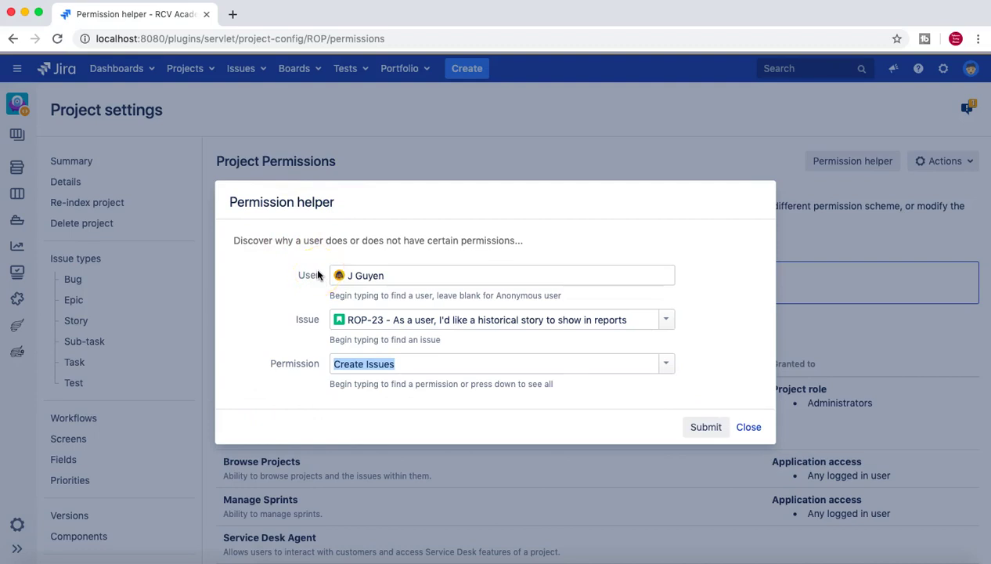
{"action": "left_click", "coordinate": [286, 367]}
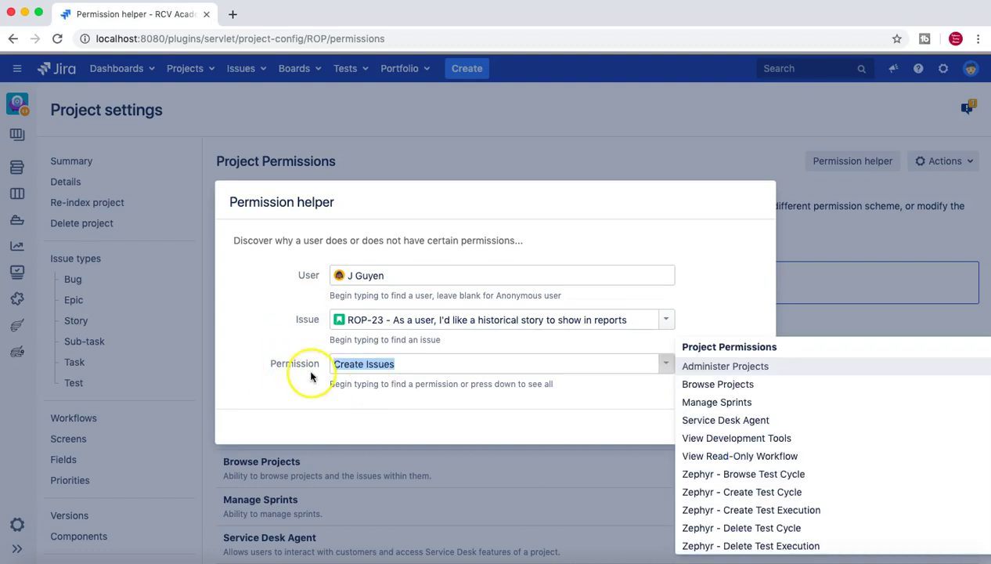
{"action": "left_click", "coordinate": [279, 373]}
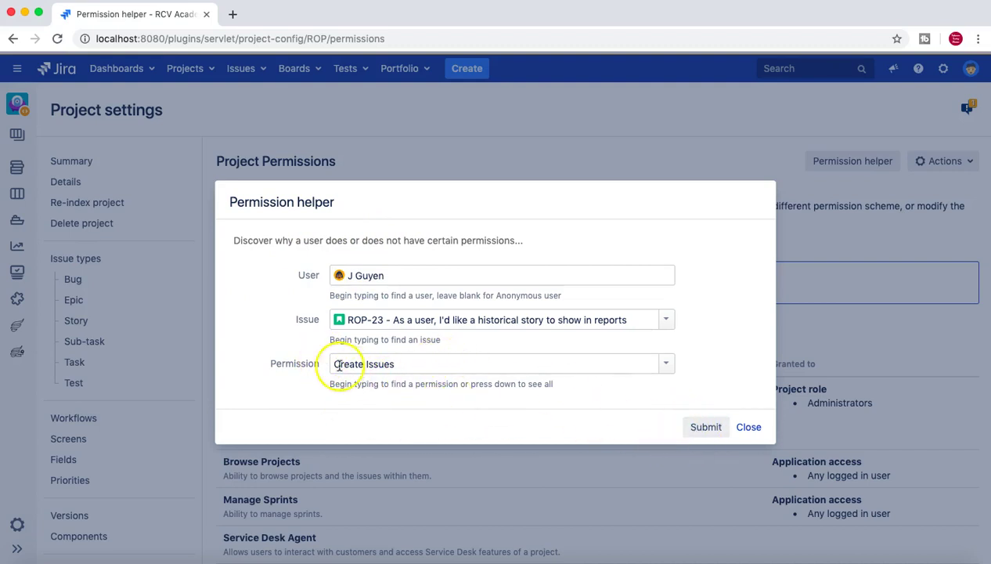
Step: Submit the check and review results granting Create Issues on ROP-23 via Developers
{"action": "left_click", "coordinate": [707, 427]}
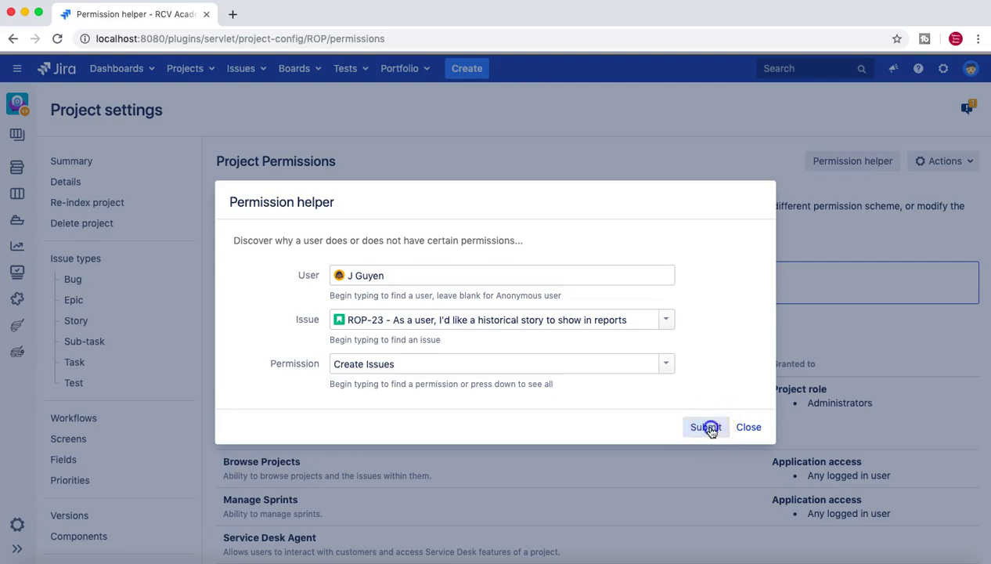
{"action": "scroll", "coordinate": [353, 425], "scroll_direction": "down", "scroll_amount": 3}
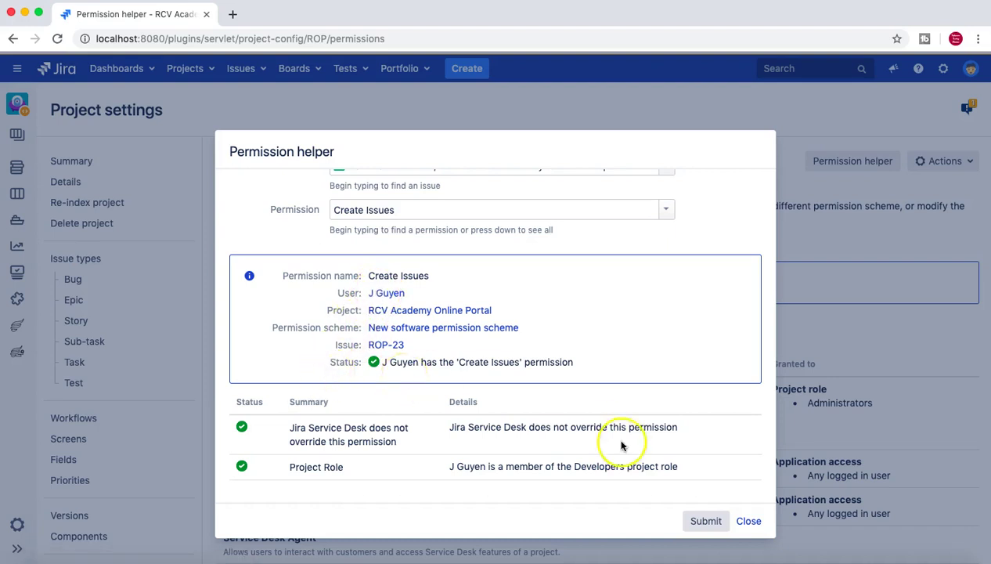
{"action": "scroll", "coordinate": [583, 443], "scroll_direction": "up", "scroll_amount": 1}
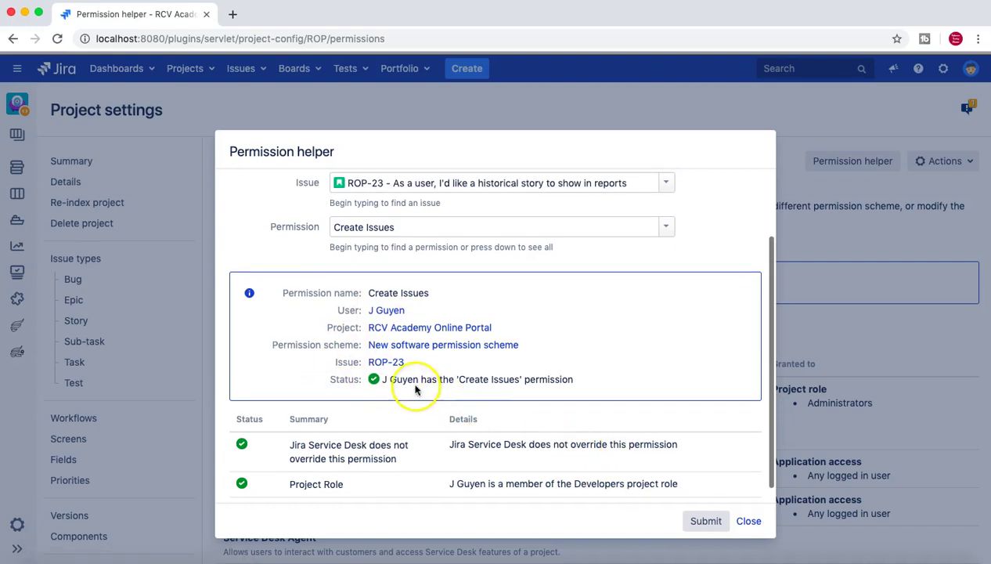
{"action": "scroll", "coordinate": [547, 380], "scroll_direction": "up", "scroll_amount": 2}
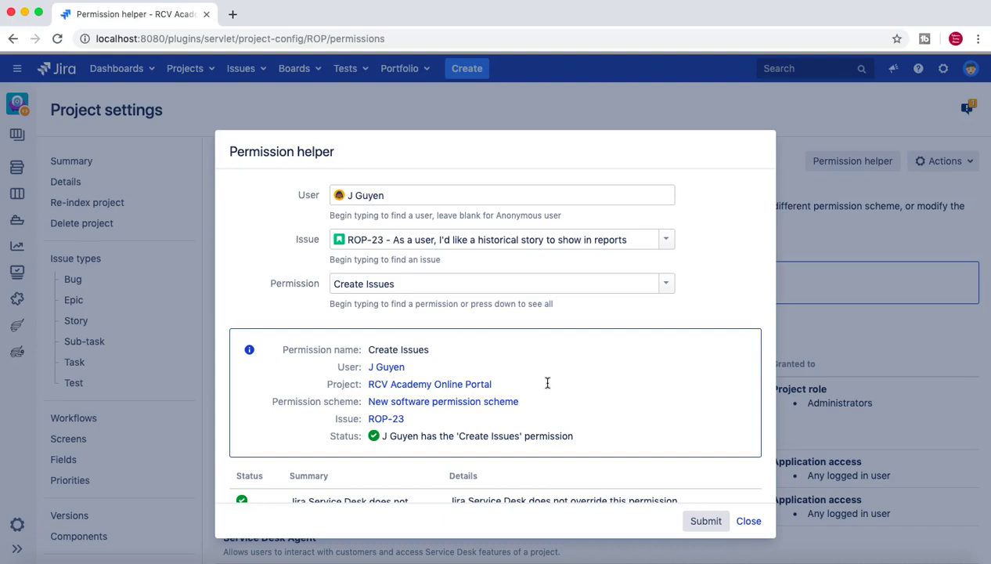
{"action": "scroll", "coordinate": [547, 382], "scroll_direction": "up", "scroll_amount": 1}
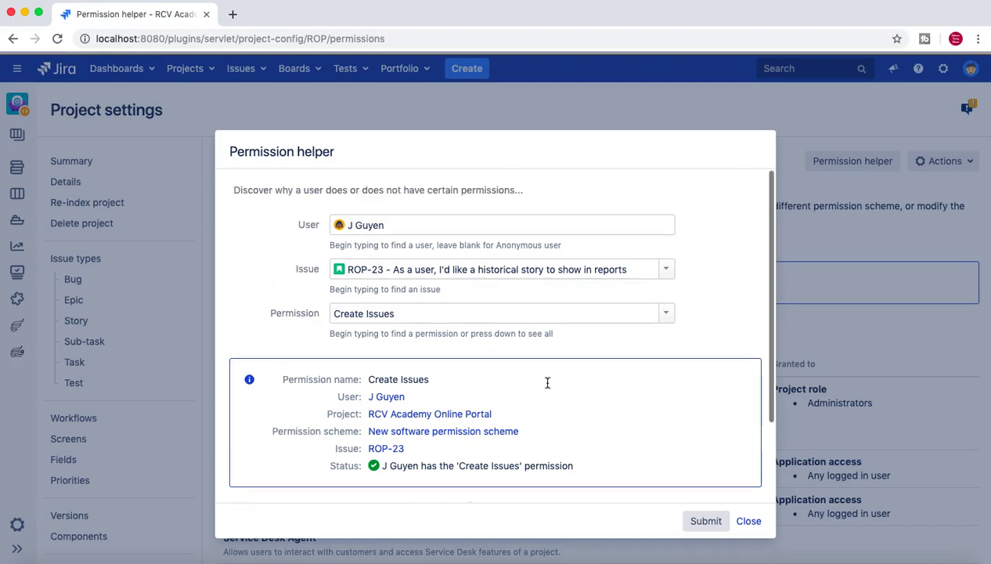
Step: Replace the user with the second user and rerun the permission check
{"action": "triple_click", "coordinate": [438, 226]}
{"action": "type", "text": "al"}
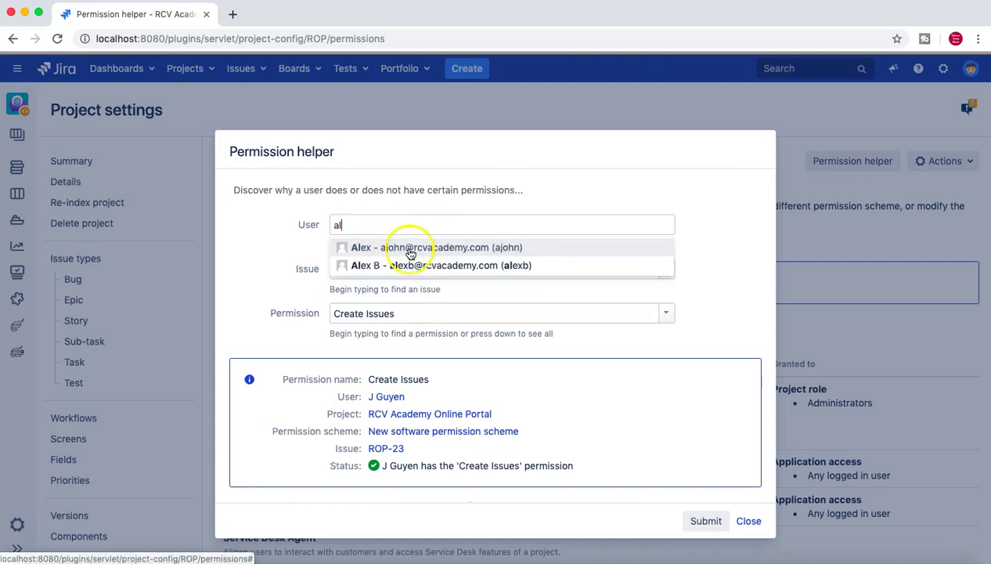
{"action": "left_click", "coordinate": [410, 250]}
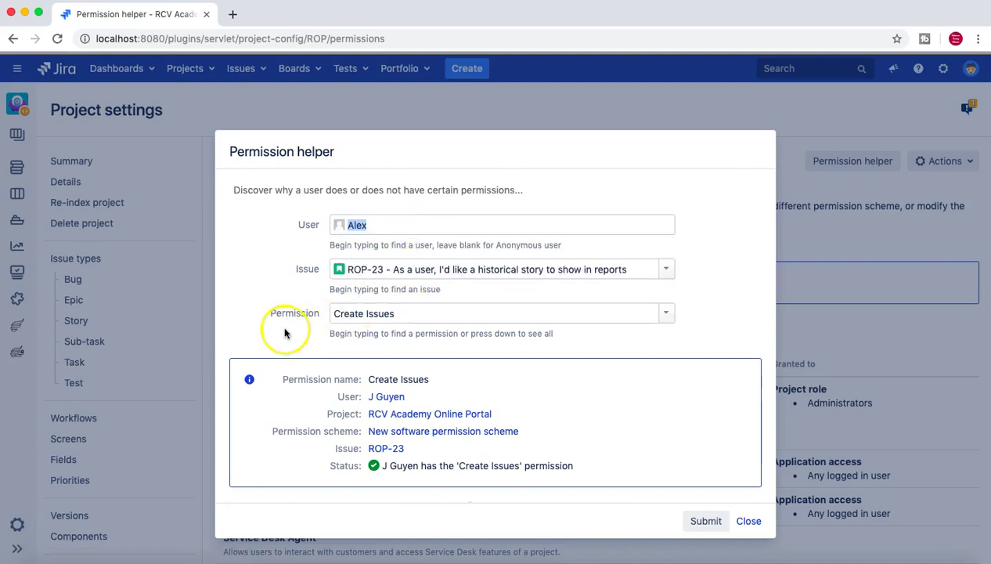
{"action": "scroll", "coordinate": [659, 368], "scroll_direction": "down", "scroll_amount": 2}
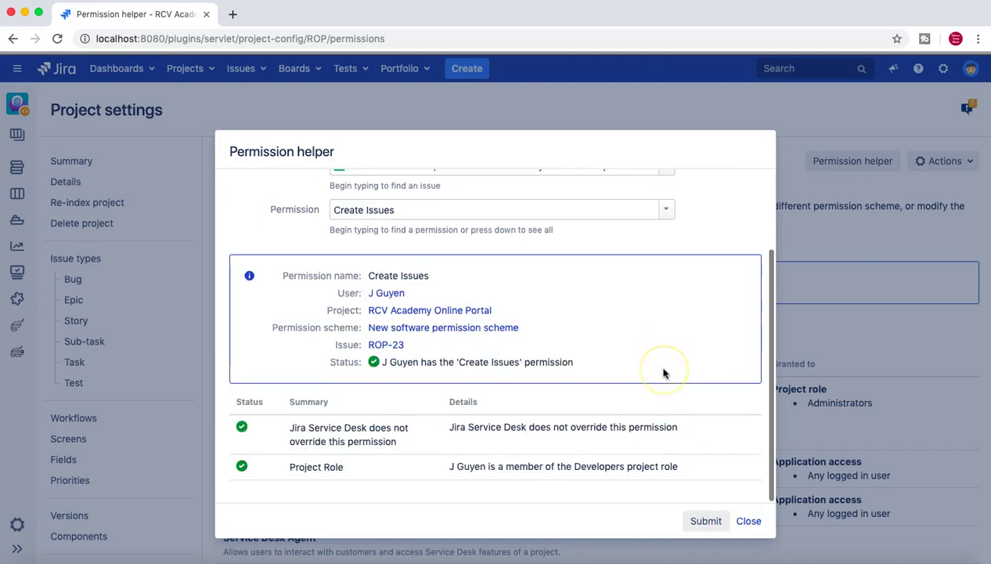
{"action": "left_click", "coordinate": [706, 521]}
Step: Highlight the result status showing the second user lacks Create Issues
{"action": "scroll", "coordinate": [630, 391], "scroll_direction": "down", "scroll_amount": 1}
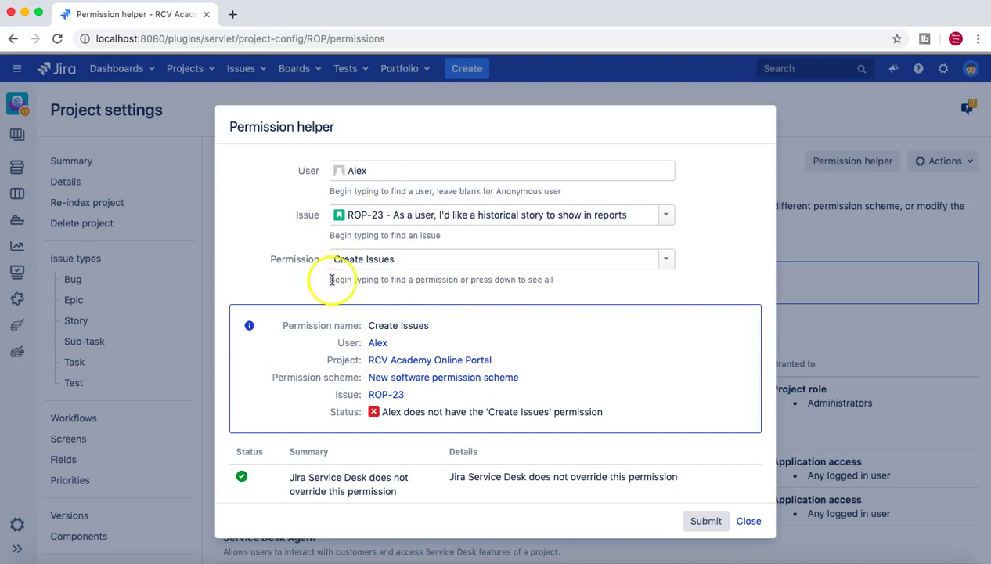
{"action": "scroll", "coordinate": [341, 281], "scroll_direction": "down", "scroll_amount": 1}
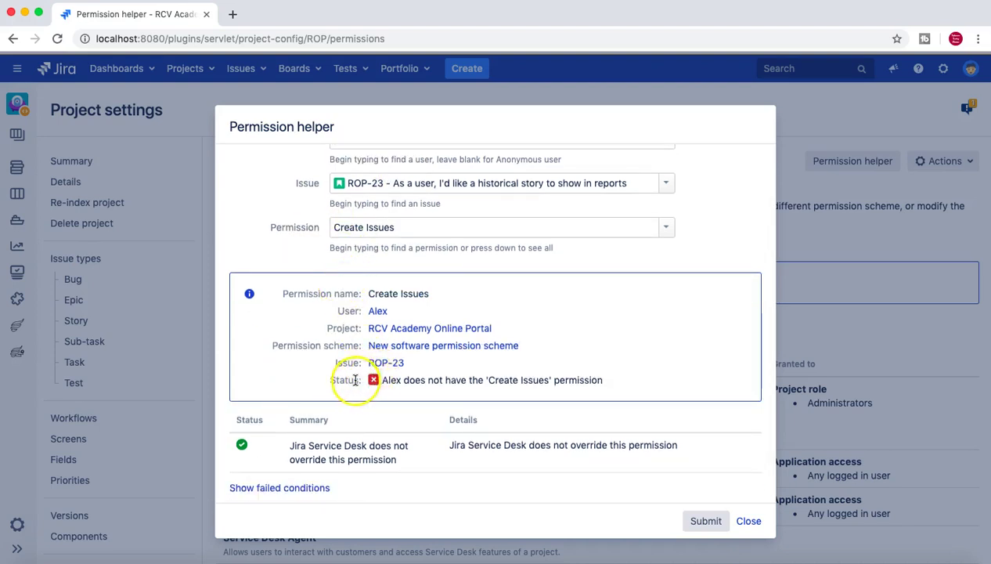
{"action": "left_click_drag", "start_coordinate": [400, 381], "coordinate": [595, 381]}
{"action": "scroll", "coordinate": [557, 372], "scroll_direction": "down", "scroll_amount": 1}
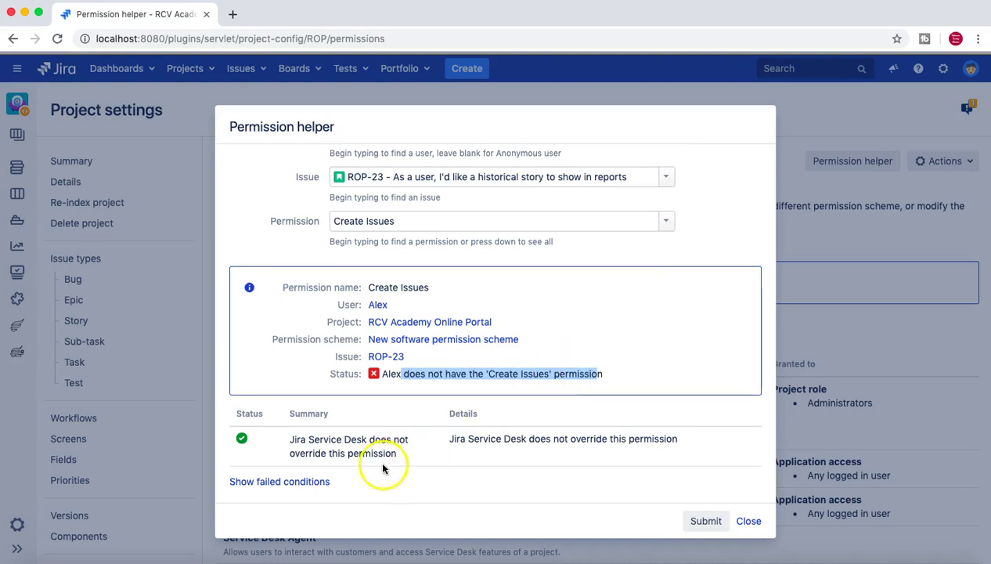
Step: Show failed conditions and highlight the missing Developers Project Role explanation
{"action": "left_click", "coordinate": [320, 490]}
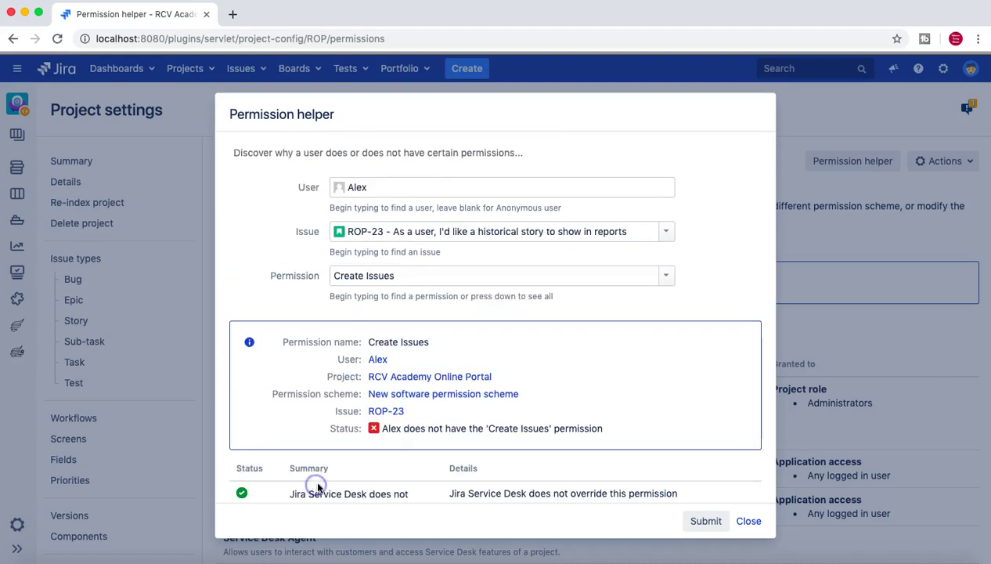
{"action": "scroll", "coordinate": [415, 462], "scroll_direction": "down", "scroll_amount": 3}
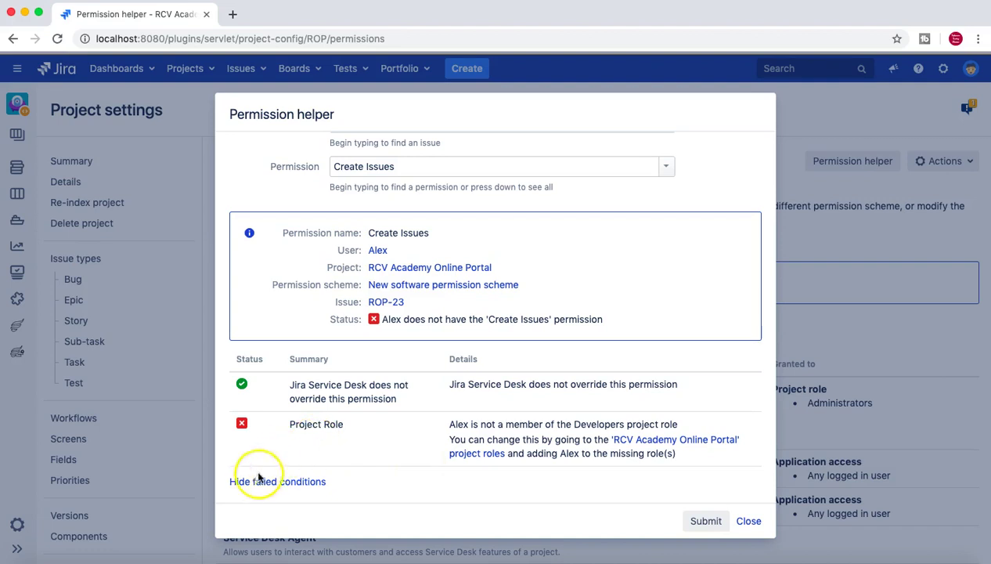
{"action": "left_click_drag", "start_coordinate": [289, 425], "coordinate": [342, 423]}
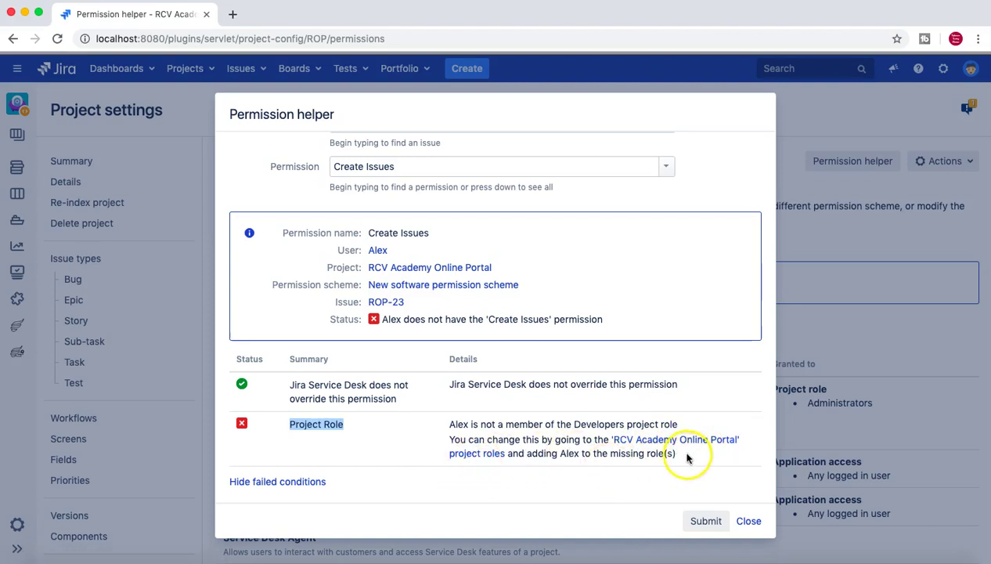
{"action": "left_click_drag", "start_coordinate": [678, 454], "coordinate": [450, 425]}
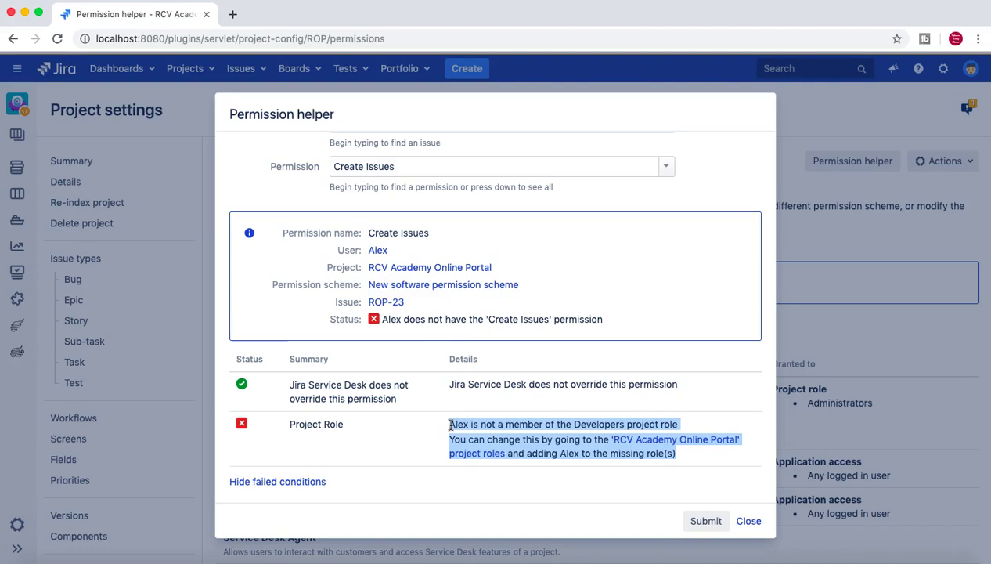
{"action": "scroll", "coordinate": [450, 424], "scroll_direction": "up", "scroll_amount": 3}
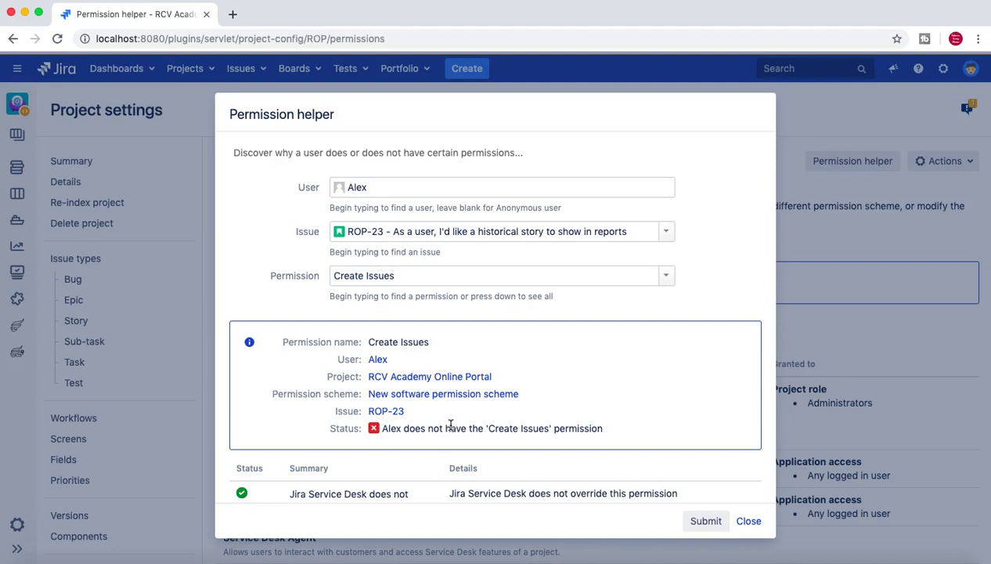
{"action": "scroll", "coordinate": [450, 424], "scroll_direction": "down", "scroll_amount": 3}
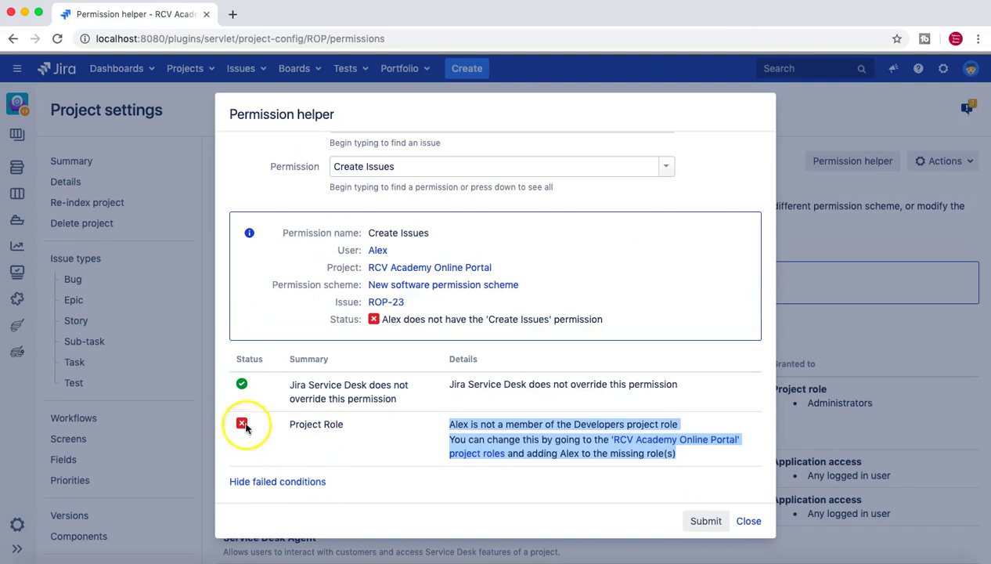
{"action": "left_click", "coordinate": [491, 403]}
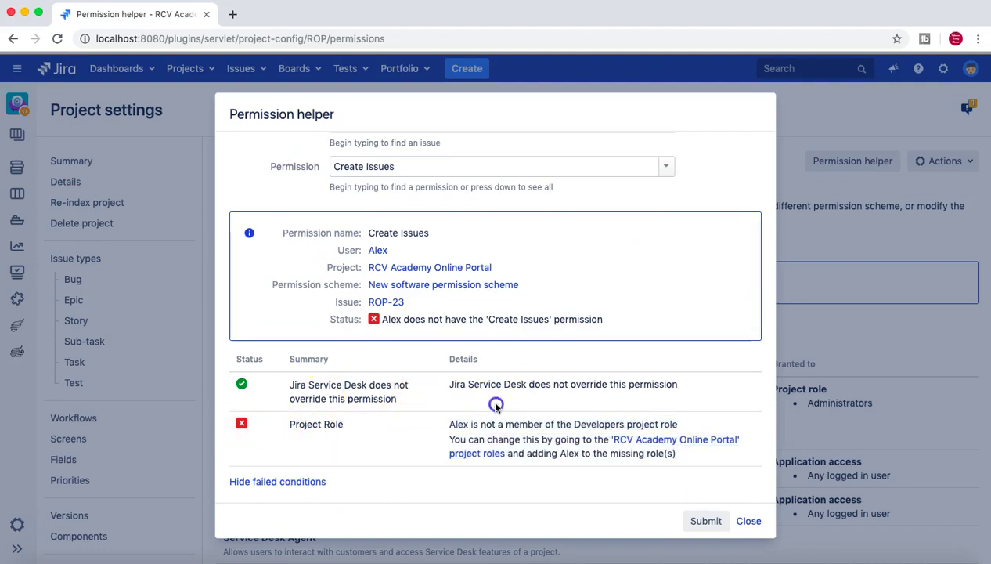
{"action": "scroll", "coordinate": [343, 487], "scroll_direction": "up", "scroll_amount": 3}
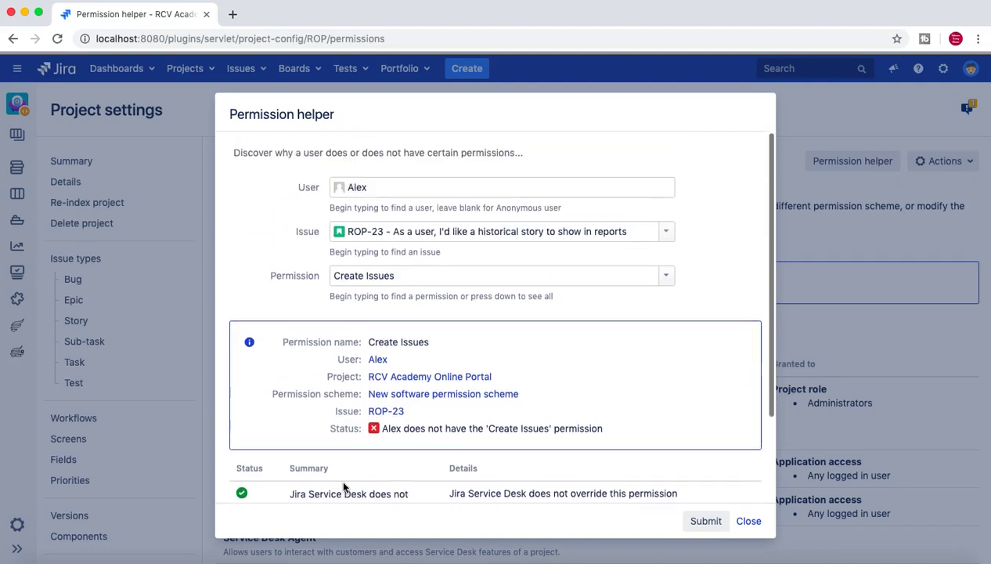
{"action": "scroll", "coordinate": [343, 487], "scroll_direction": "down", "scroll_amount": 1}
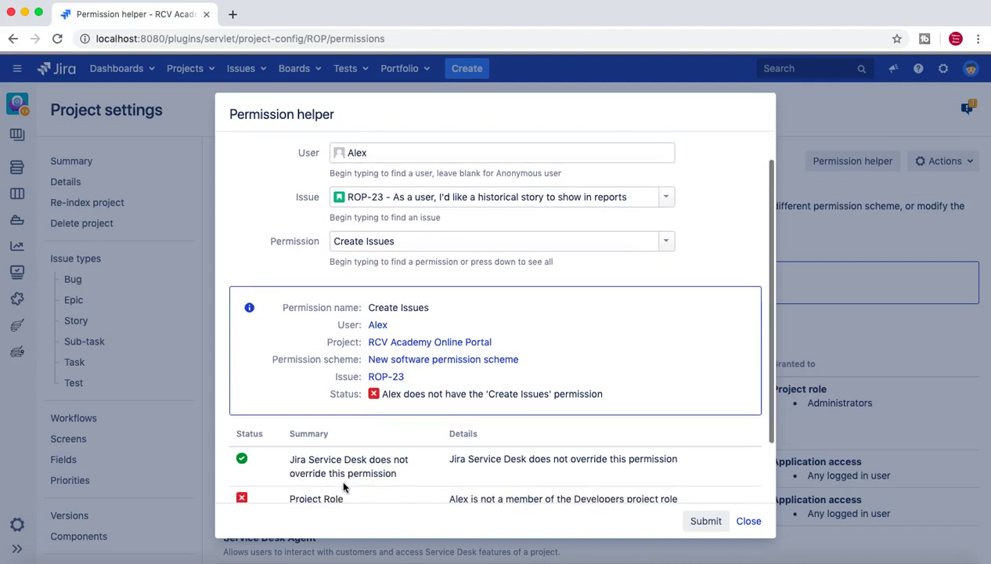
{"action": "scroll", "coordinate": [343, 486], "scroll_direction": "down", "scroll_amount": 2}
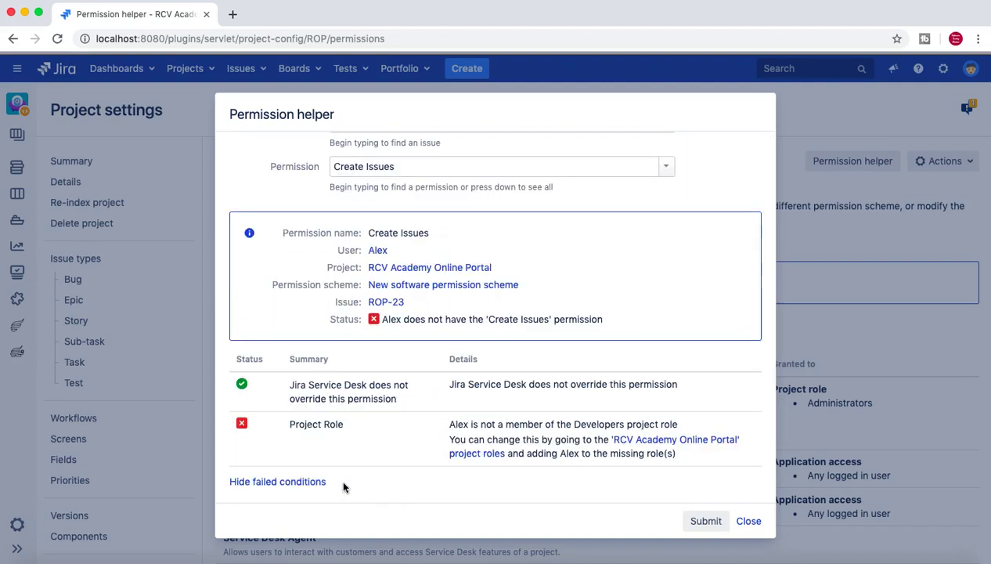
{"action": "scroll", "coordinate": [343, 487], "scroll_direction": "up", "scroll_amount": 3}
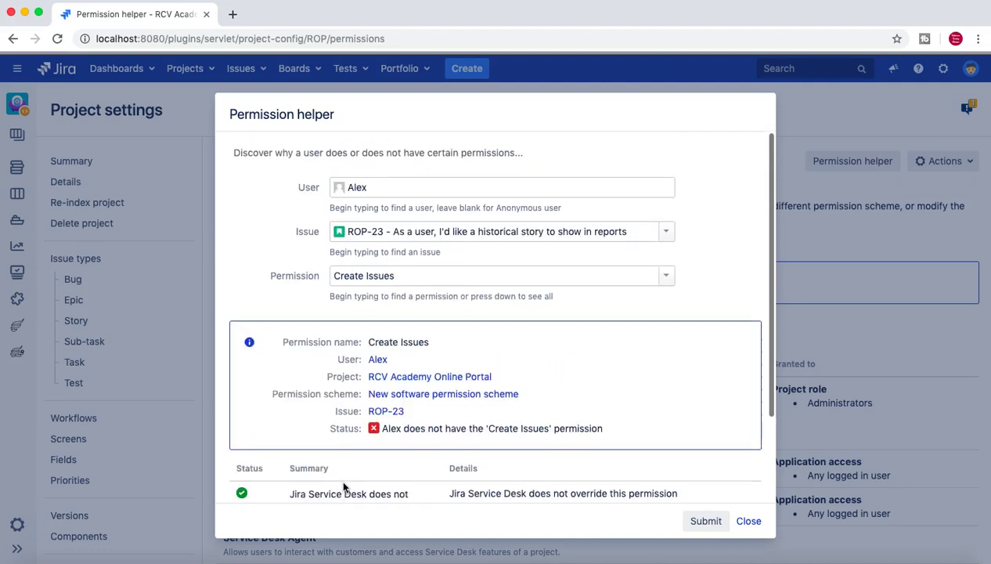